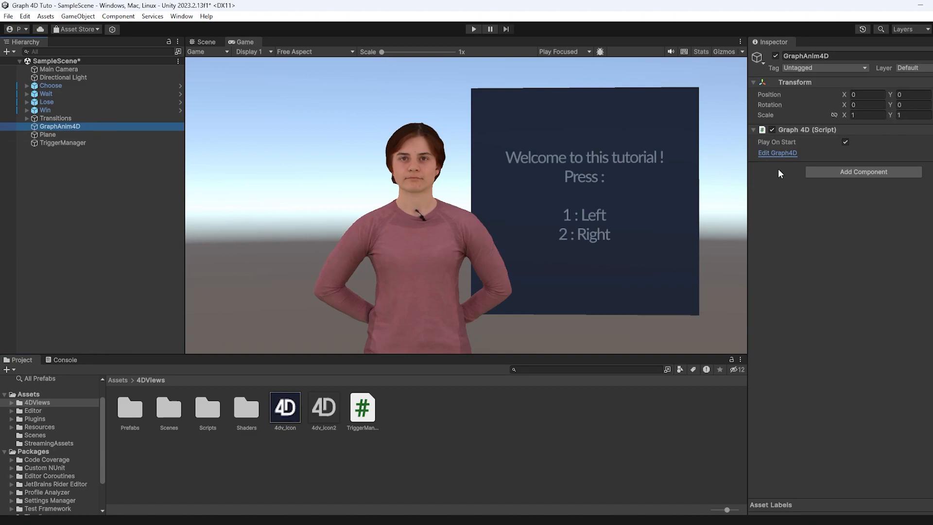
Open GraphAnim4D's Graph4D for viewing and play the finished demo scene.
click(789, 154)
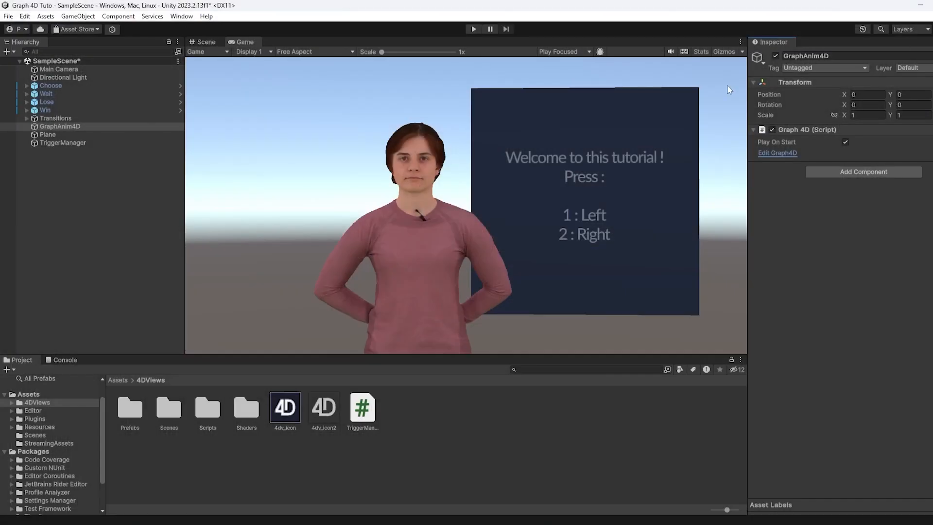
click(474, 30)
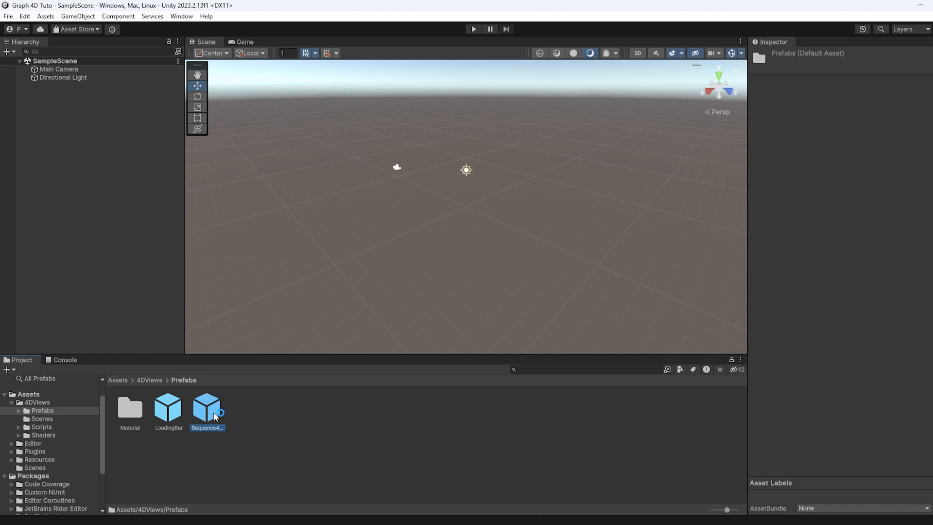
Add the Sequence4DS prefab to the scene and duplicate it nine times.
drag(214, 413, 99, 81)
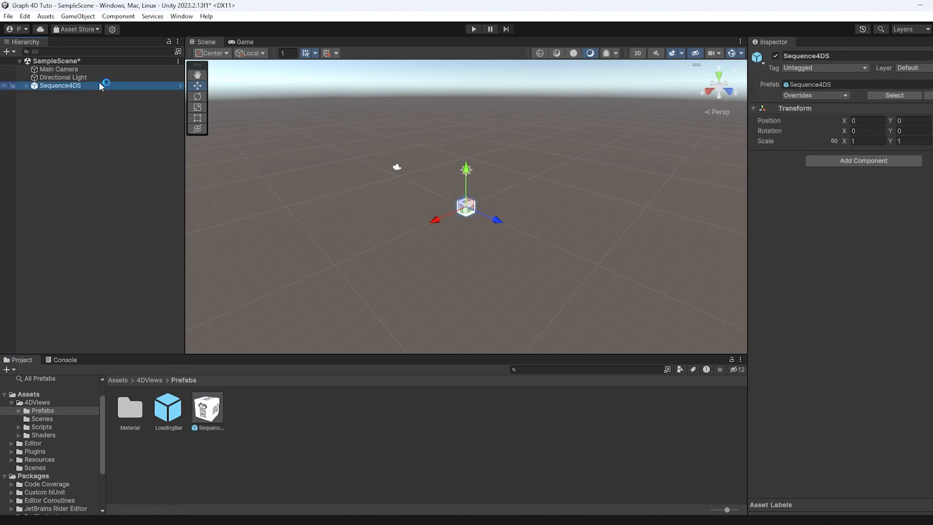
key(ctrl+d)
key(ctrl+d)
key(ctrl+d)
key(ctrl+d)
key(ctrl+d)
key(ctrl+d)
key(ctrl+d)
key(ctrl+d)
key(ctrl+d)
click(89, 180)
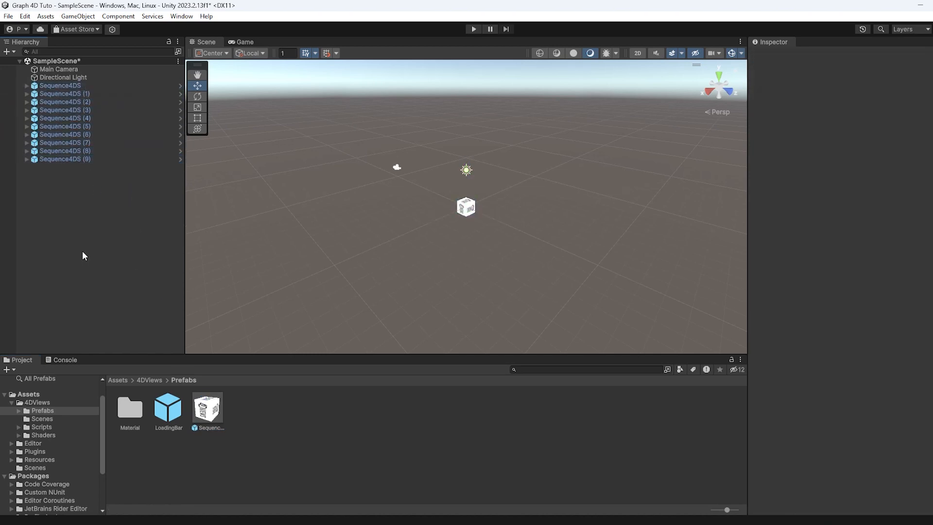
Create an empty object named Transitions and parent Sequence4DS (5) through (9) under it.
right_click(82, 250)
click(153, 403)
text(Transitions)
key(Return)
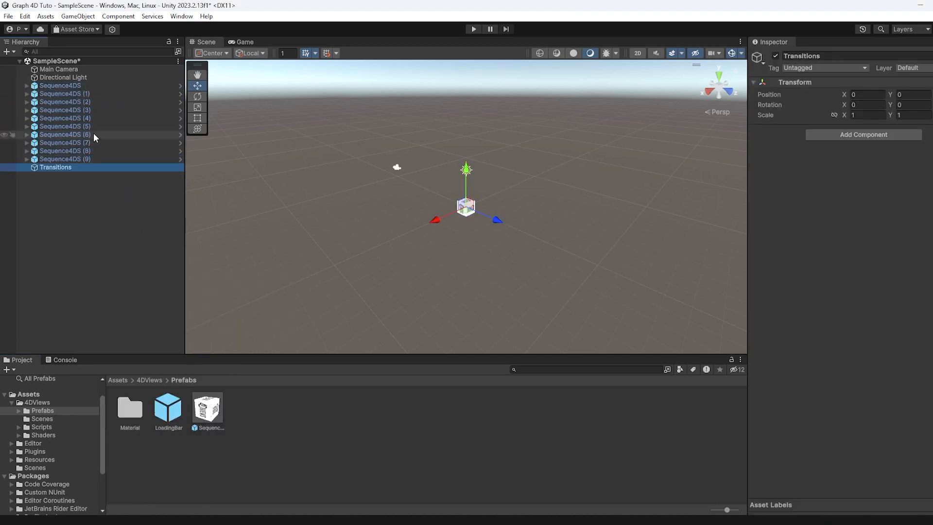
click(78, 127)
shift+click(68, 159)
drag(68, 159, 57, 168)
Rename the first Sequence4DS object to Choose and its child mesh to Choose_Mesh4DS.
click(56, 88)
click(27, 86)
key(F2)
text(Choose)
key(Return)
click(62, 93)
text(Choose_)
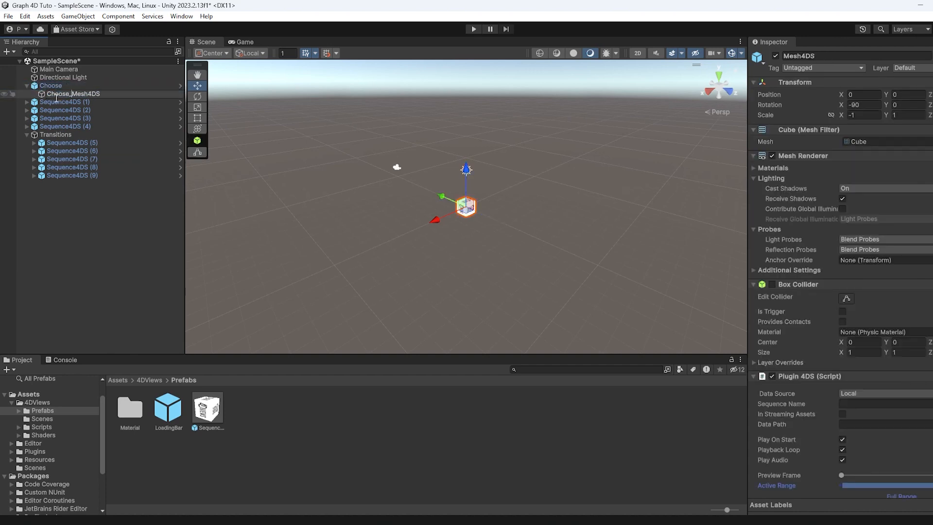
Rename Sequence4DS (1) to Wait and its child mesh to Wait_Mesh4DS.
click(55, 103)
text(Wait)
click(27, 102)
click(59, 110)
text(Wait_)
Rename Sequence4DS (2) to Lose and its child mesh to Lose_Mesh4DS.
click(42, 119)
text(Lose)
click(27, 118)
click(63, 127)
text(Lose_)
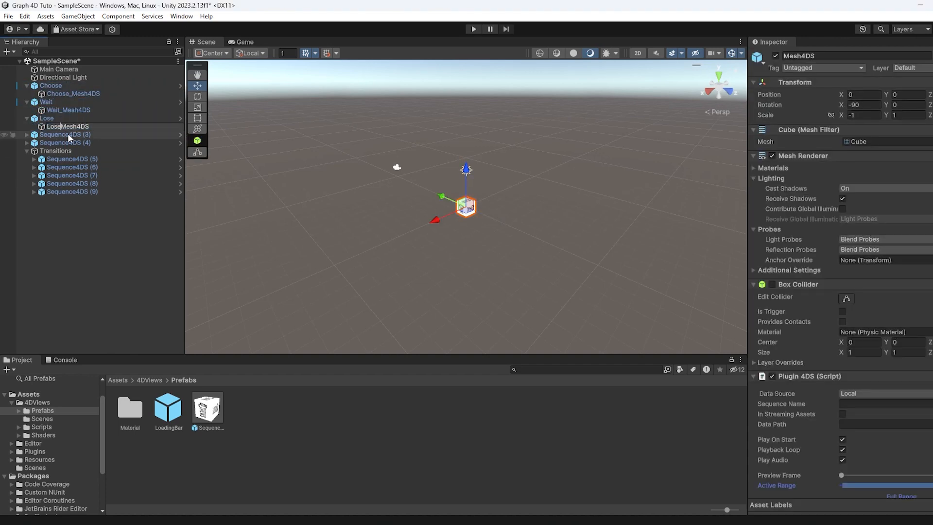
text(_)
Rename Sequence4DS (4) to ChooseToWait and its child mesh to ChooseToWait_Mesh4DS.
click(65, 151)
text(ChooseToWait)
click(26, 151)
click(65, 159)
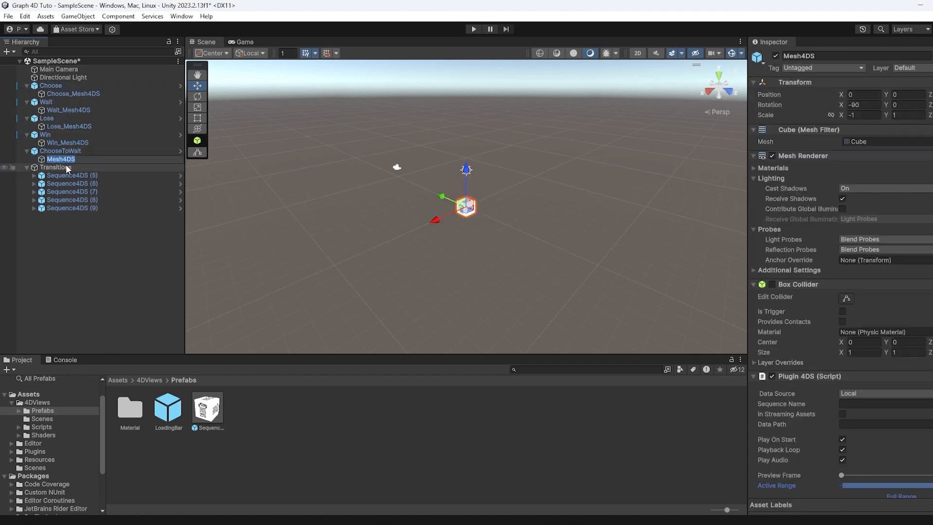
text(ChooseToWait_)
key(Return)
Rename Sequence4DS (5) under Transitions to WaitToWin and its child mesh to WaitToWin_Mesh4DS.
click(71, 177)
text(WaitToWin)
key(ctrl+a)
click(34, 176)
click(69, 184)
text(WaitToWin_)
Rename Sequence4DS (6) under Transitions to WaitToWait and its child mesh to WaitToWait_Mesh4DS.
click(83, 192)
text(WaitToWin)
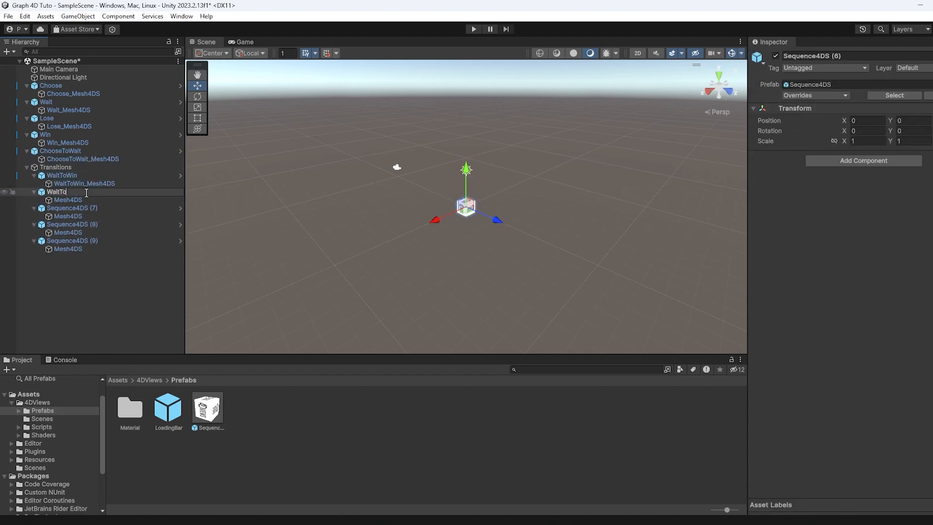
key(ctrl+a)
text(WaitToWait)
click(78, 200)
text(WaitToWait_)
Rename Sequence4DS (7) under Transitions to LoseToWait and its child mesh to LoseToWait_Mesh4DS.
click(80, 208)
text(LoseToWait)
click(75, 217)
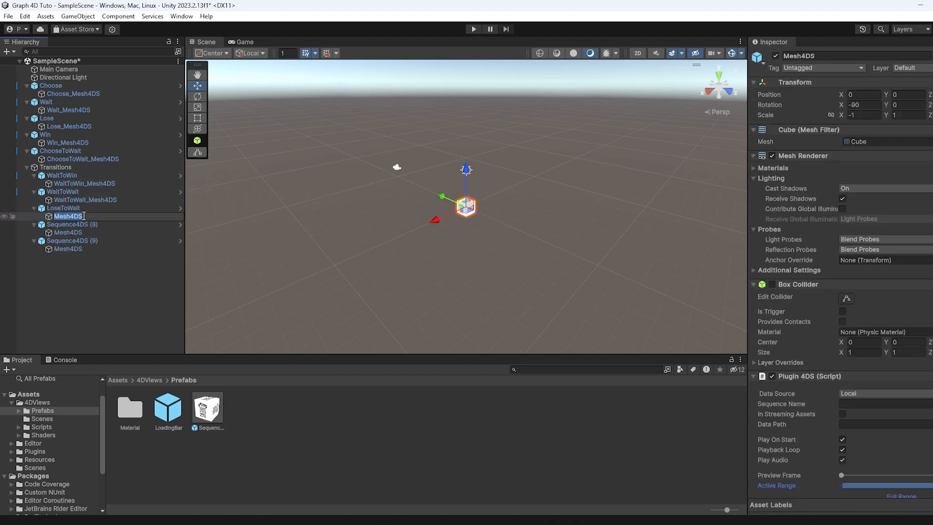
text(LoseToWait_)
Rename Sequence4DS (8) under Transitions to WaitToLose and its child mesh to WaitToLose_Mesh4DS.
click(79, 226)
click(79, 225)
text(WaitToLose)
click(70, 233)
text(WaitToLose_)
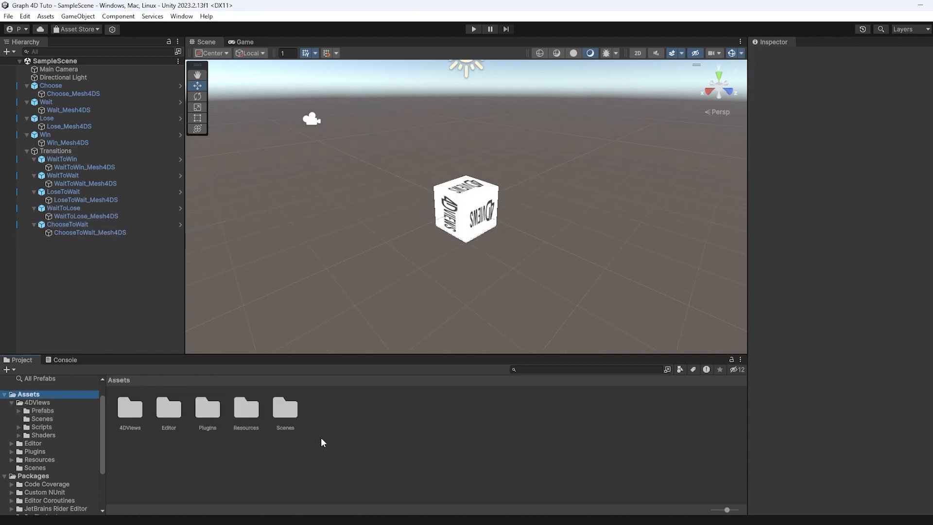
Create a folder named StreamingAssets in the Assets folder and open it.
right_click(322, 440)
mouse_move(389, 279)
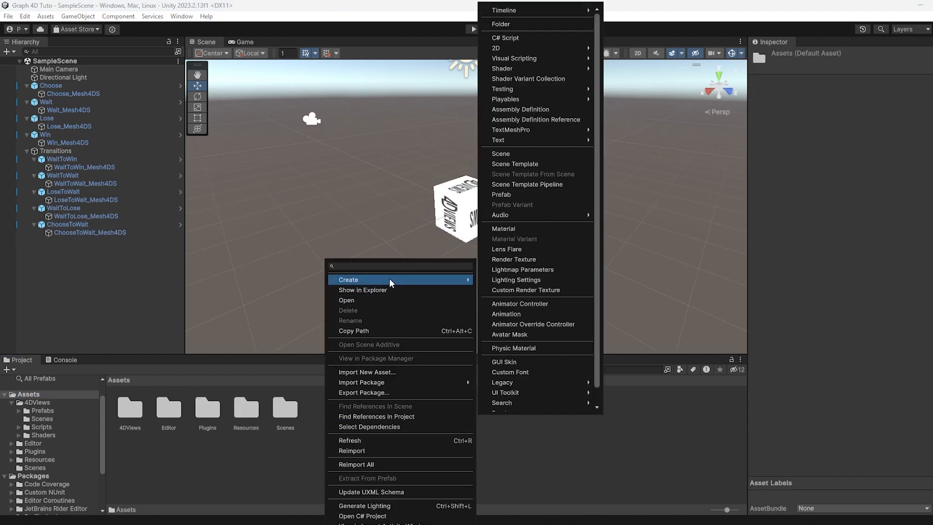
click(550, 25)
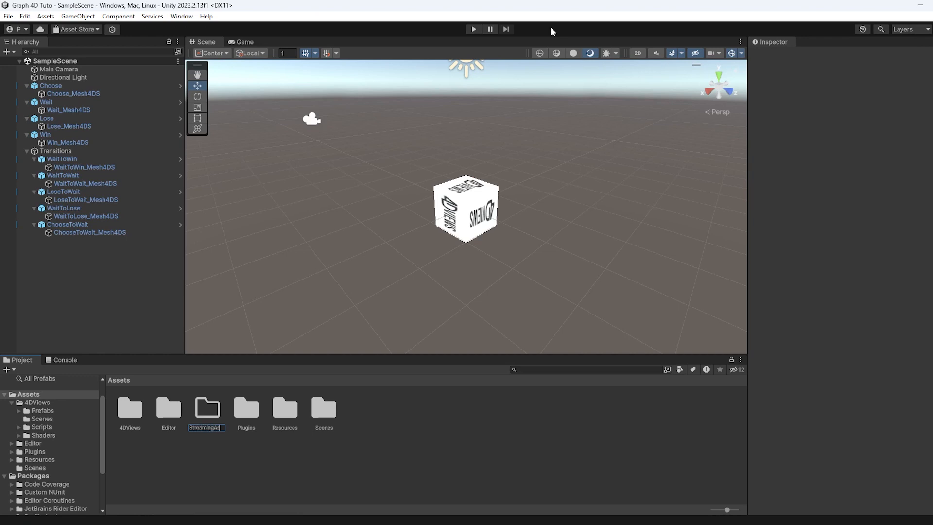
text(StreamingAssets)
key(Return)
key(Return)
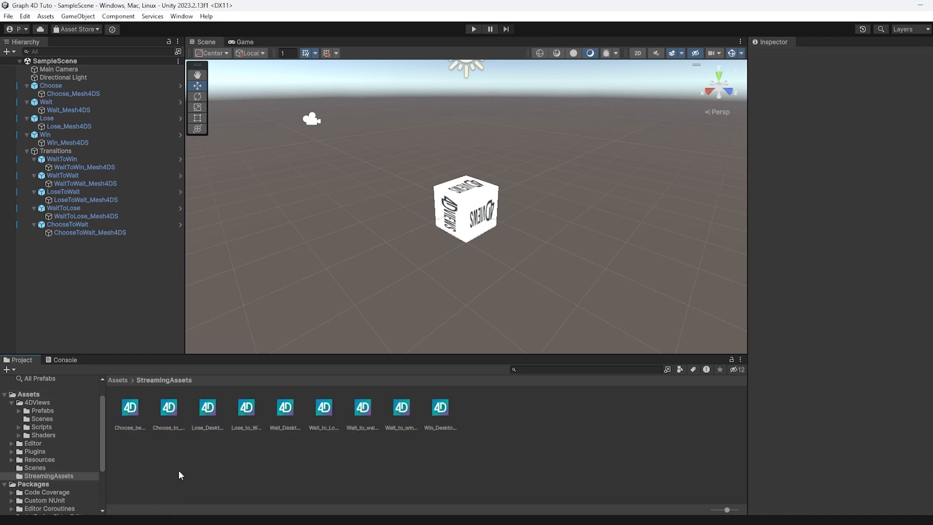
Assign the Choose_between_LorR sequence file to Choose_Mesh4DS and Wait_Desktop1440.4ds to Wait_Mesh4DS as their sequence names.
click(81, 95)
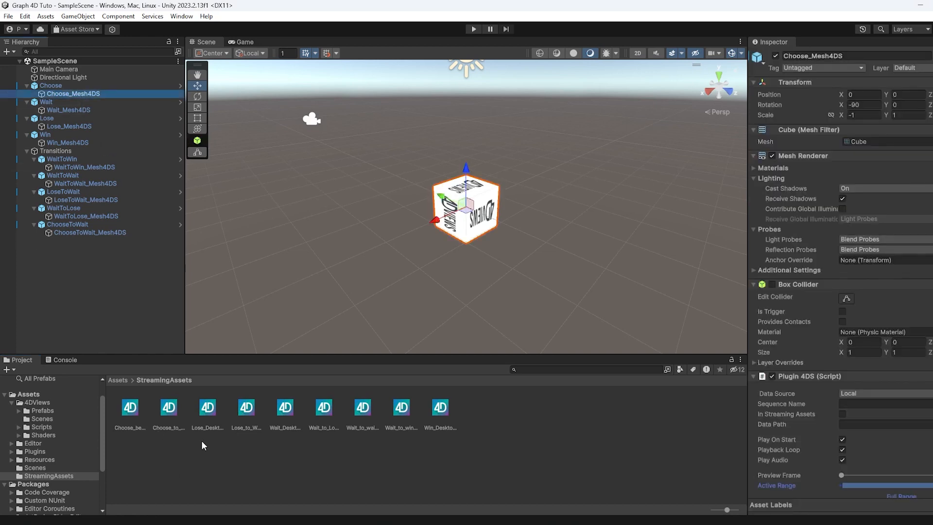
drag(136, 412, 859, 404)
scroll(827, 389, down, 5)
click(68, 118)
drag(285, 409, 860, 189)
Assign the Lose_Desktop sequence file to Lose_Mesh4DS and Win_Desktop1440.4ds to Win_Mesh4DS.
click(69, 143)
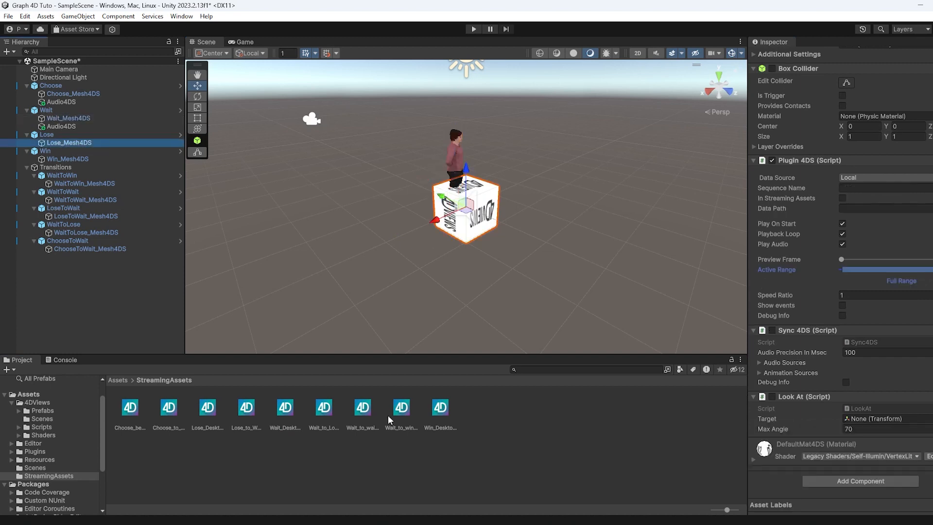
drag(207, 409, 870, 189)
click(67, 166)
drag(440, 408, 871, 188)
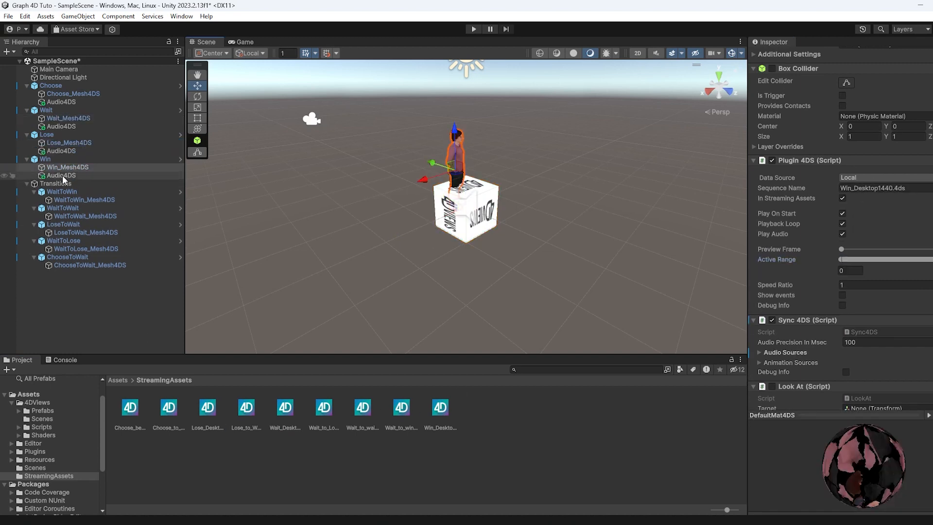
Assign Wait_to_win_Desktop1440.4ds to WaitToWin_Mesh4DS and Wait_to_wait_Desktop1440.4ds to WaitToWait_Mesh4DS.
click(84, 200)
drag(402, 408, 870, 188)
click(85, 224)
drag(364, 410, 883, 189)
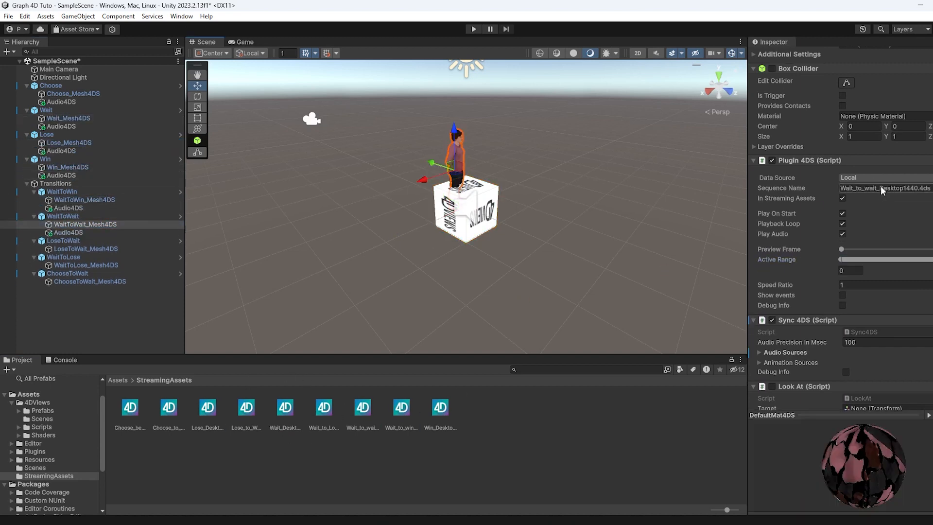
Assign Lose_to_Wait_Desktop1440.4ds to LoseToWait_Mesh4DS and select WaitToLose_Mesh4DS.
click(86, 249)
drag(247, 409, 875, 188)
click(86, 273)
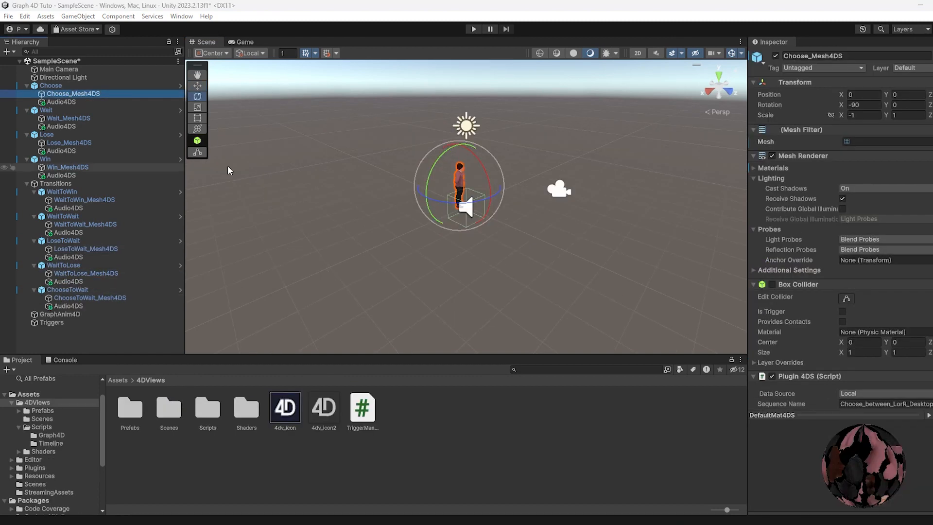
Deactivate the Wait, Lose and Win mesh objects in the scene.
click(93, 119)
click(776, 55)
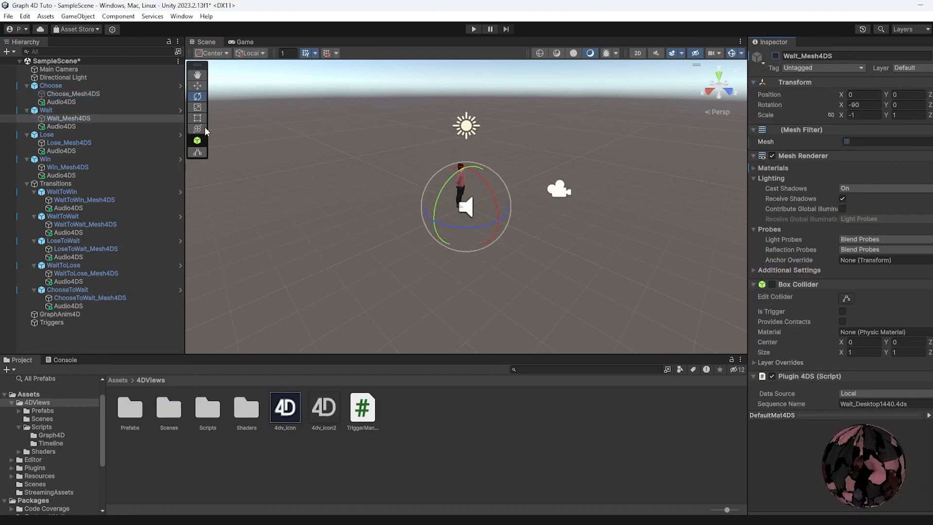
click(69, 142)
click(68, 167)
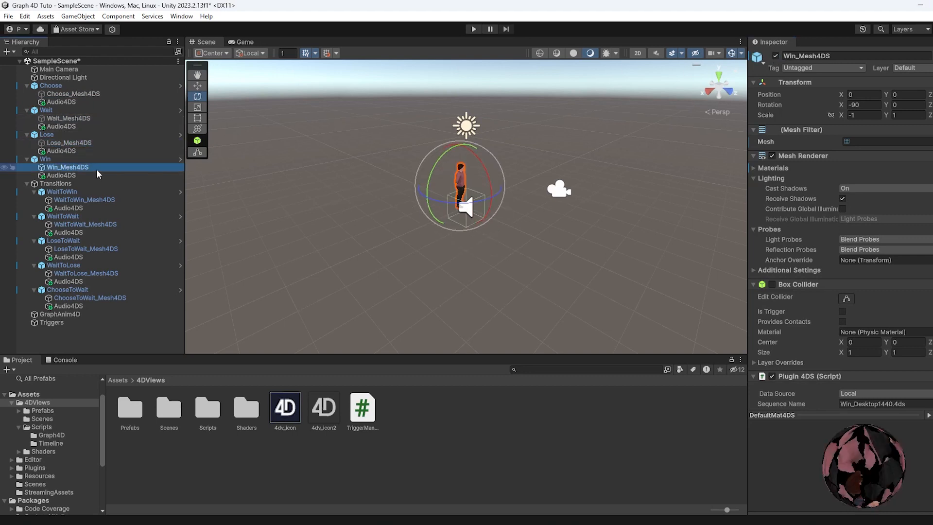
click(776, 56)
Deactivate the WaitToWin, WaitToWait, LoseToWait and WaitToLose meshes under Transitions, and select ChooseToWait_Mesh4DS.
click(85, 200)
click(777, 55)
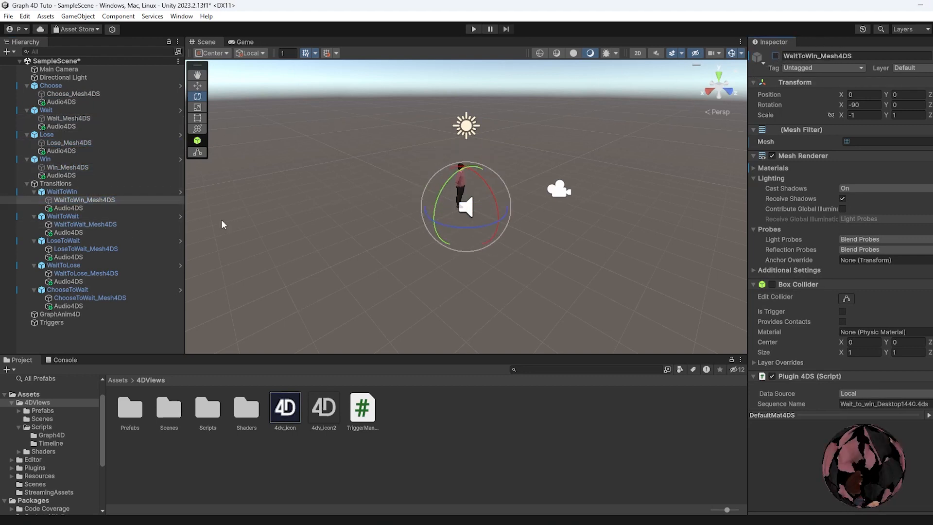
click(85, 224)
click(776, 56)
click(98, 249)
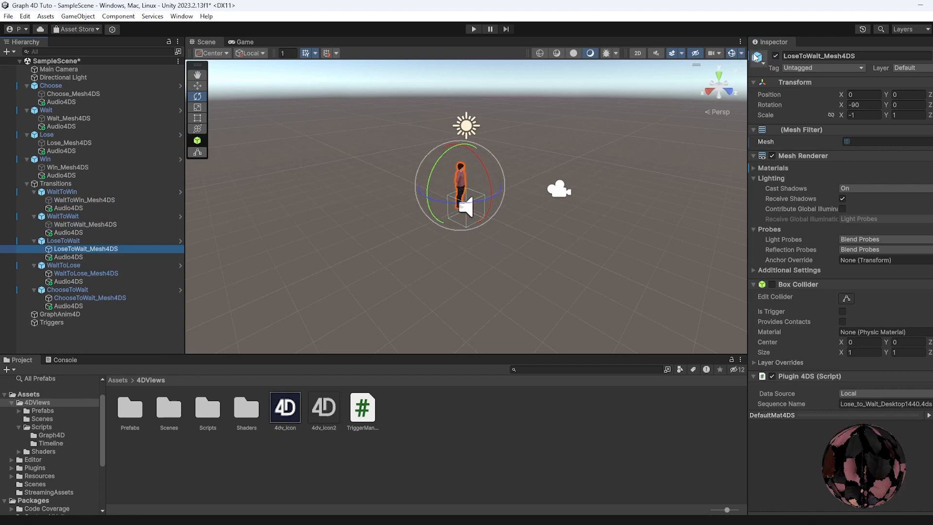
click(777, 56)
click(86, 273)
click(776, 56)
click(122, 298)
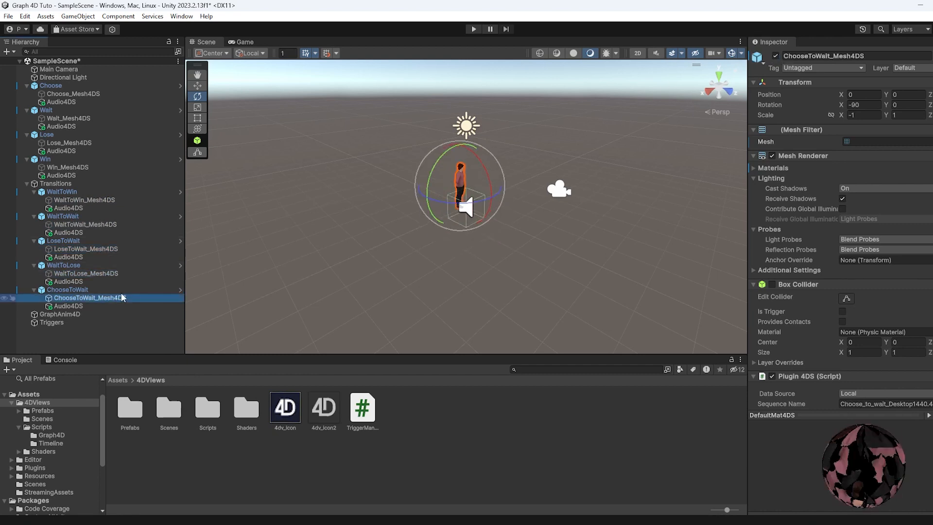
Create an empty object in the scene named GraphAnim4D.
right_click(83, 325)
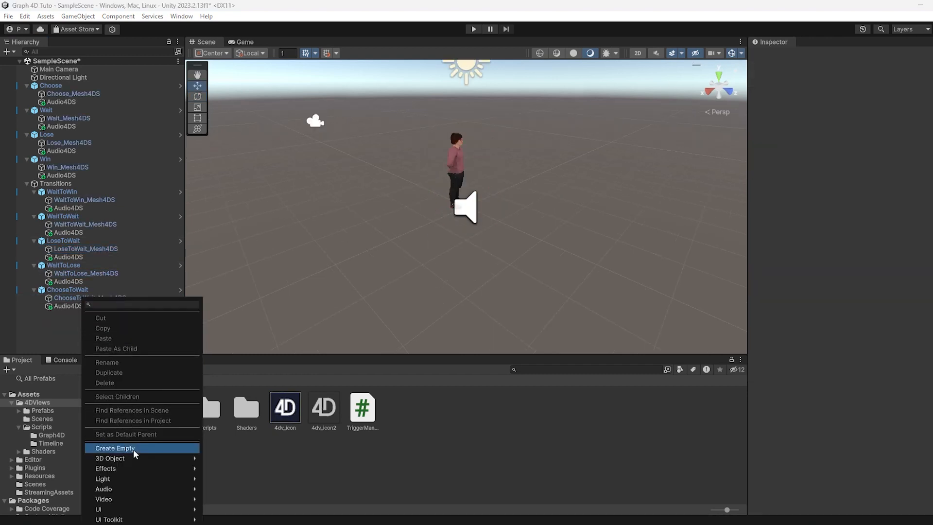
click(133, 450)
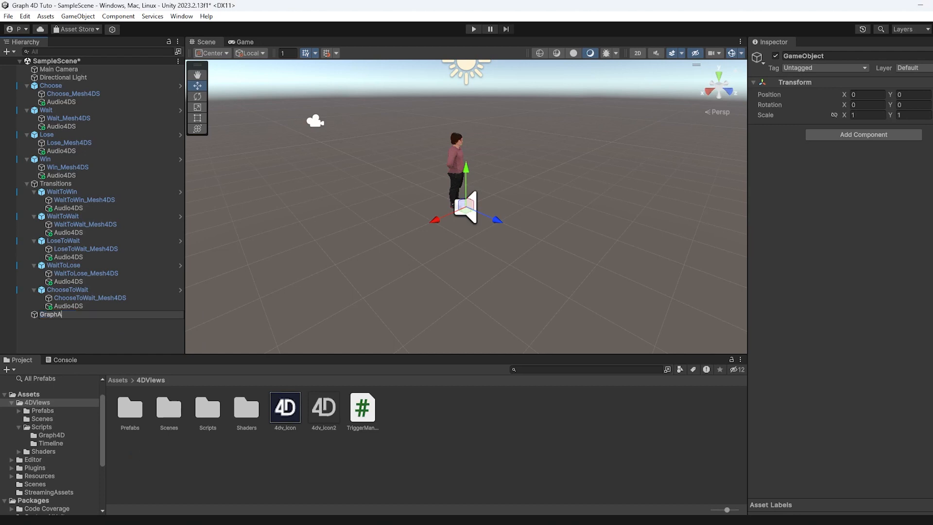
text(GraphAnim4D)
key(Return)
Attach the Graph4D script from the 4DViews Scripts folder to the GraphAnim4D object.
click(42, 427)
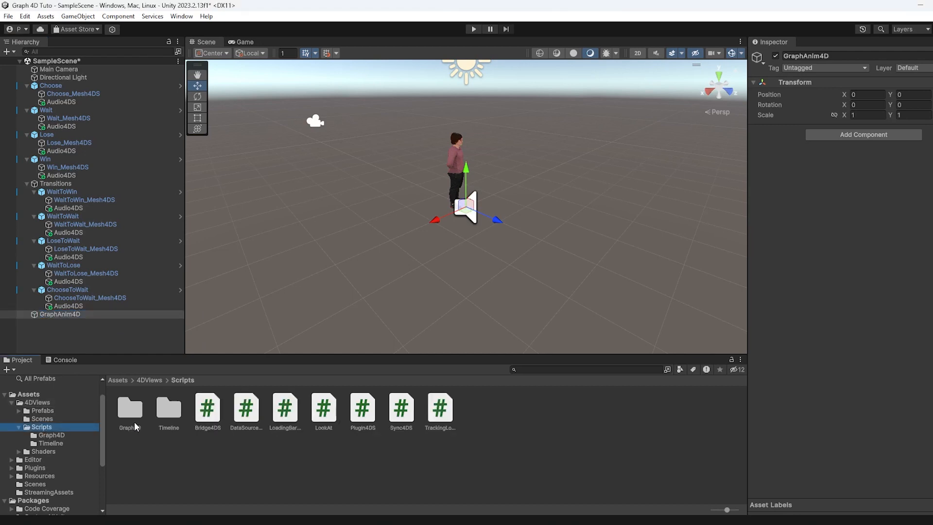
double_click(139, 413)
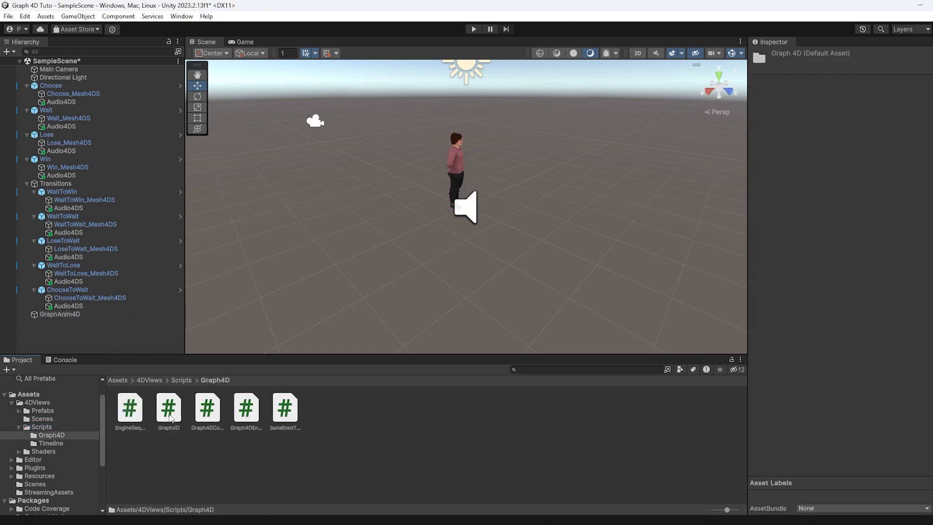
click(170, 417)
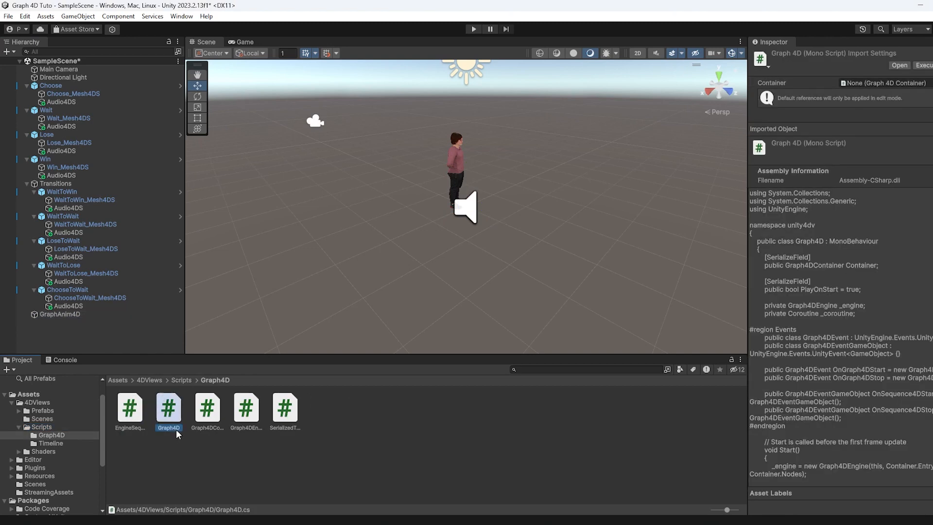
drag(163, 395, 78, 315)
click(67, 315)
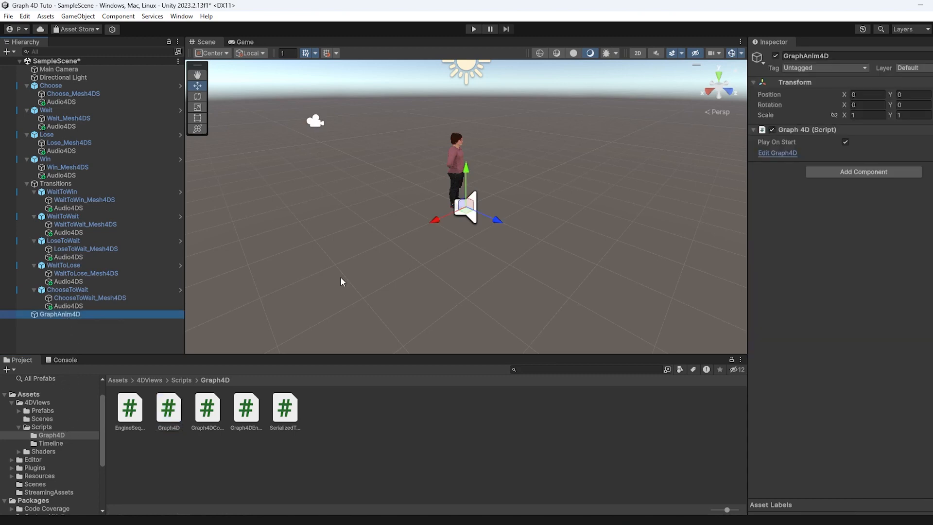
Open GraphAnim4D's graph for editing and add a new state node connected to START.
click(794, 158)
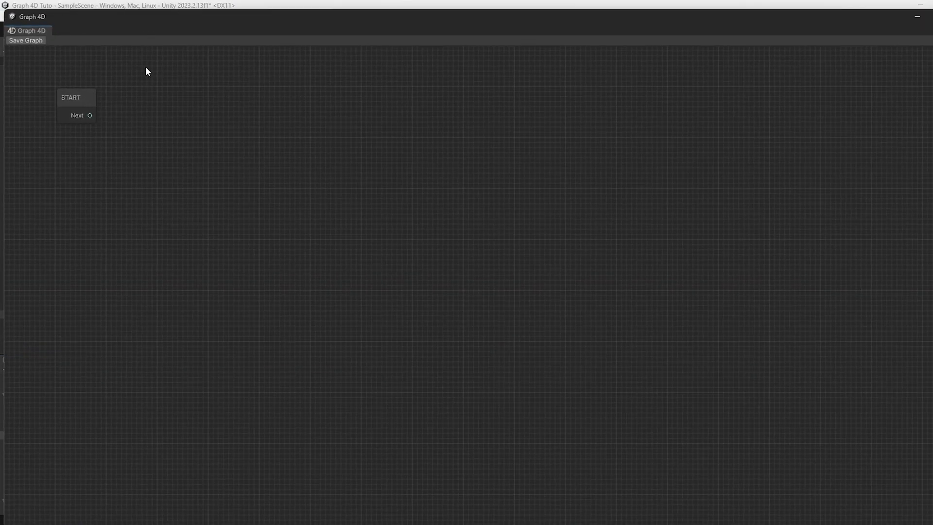
right_click(147, 121)
click(181, 126)
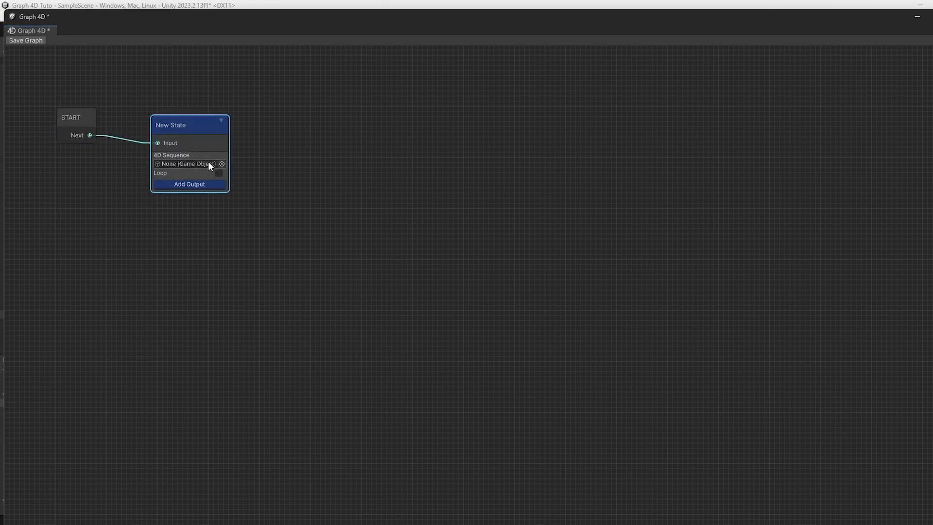
Set the new state node's 4D sequence to Choose_Mesh4DS, keeping the graph window open.
click(222, 164)
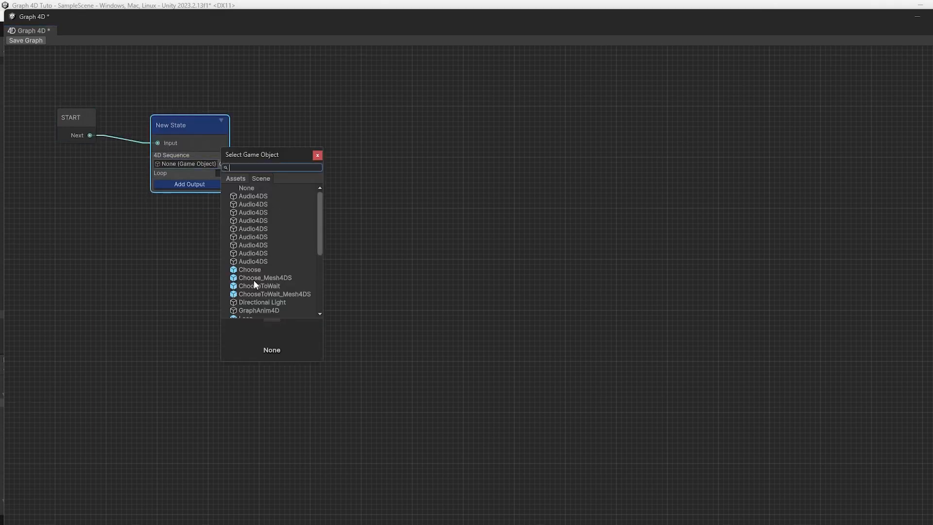
double_click(271, 278)
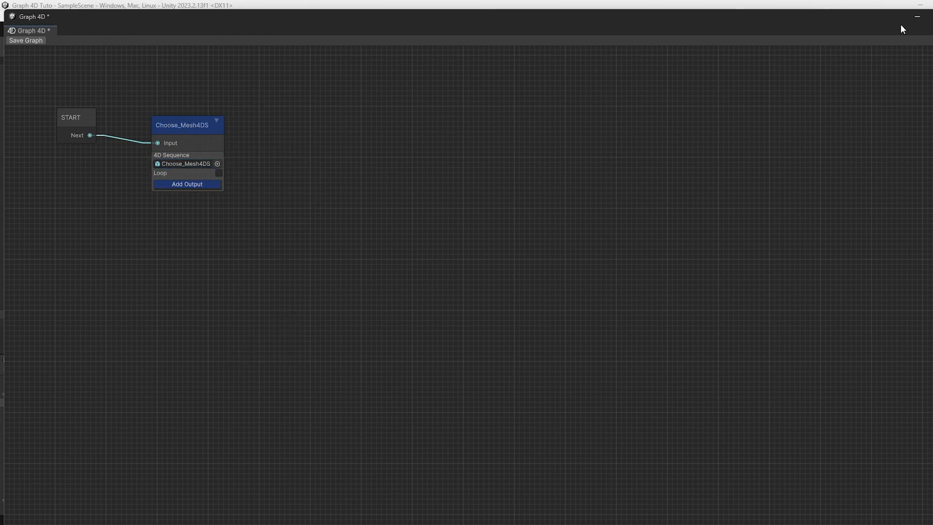
click(932, 16)
click(519, 288)
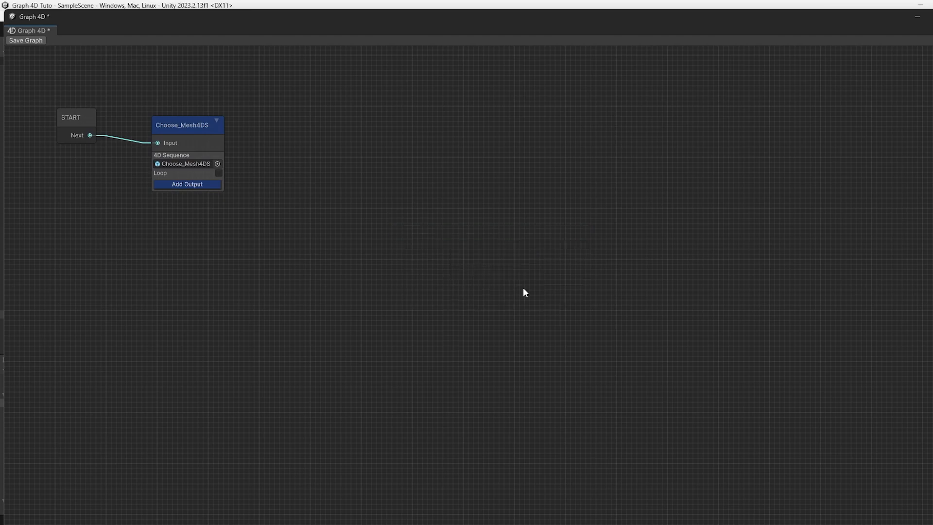
Play-test the scene with its single Choose_Mesh4DS state, stop playback, and reopen GraphAnim4D's graph for editing.
click(474, 29)
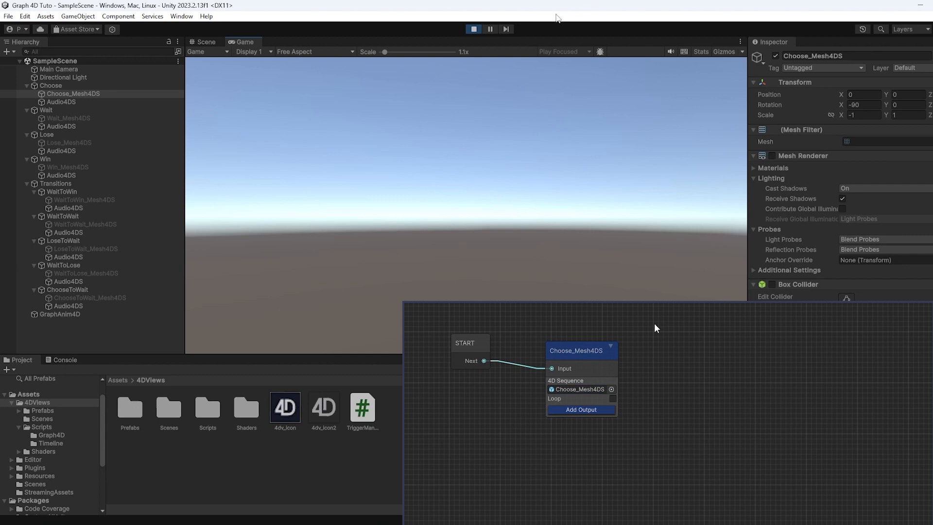
click(474, 28)
click(122, 307)
click(121, 314)
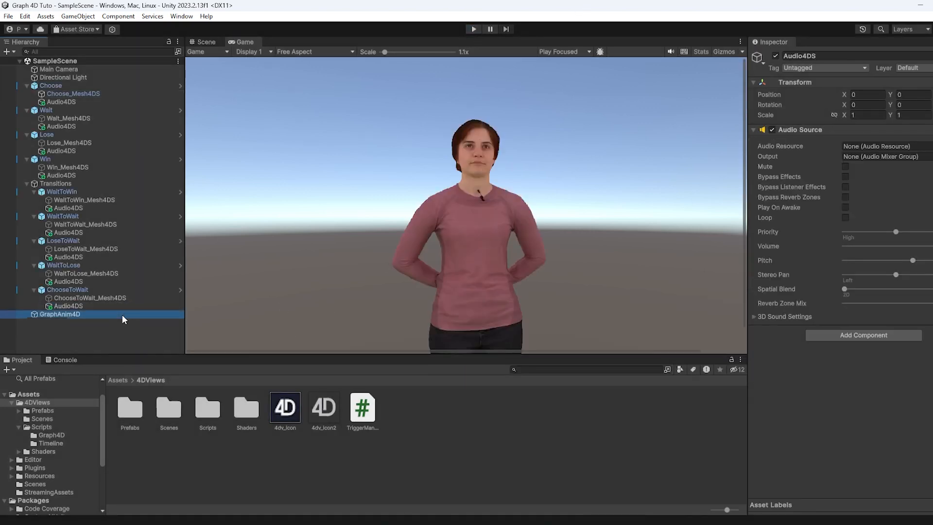
click(777, 152)
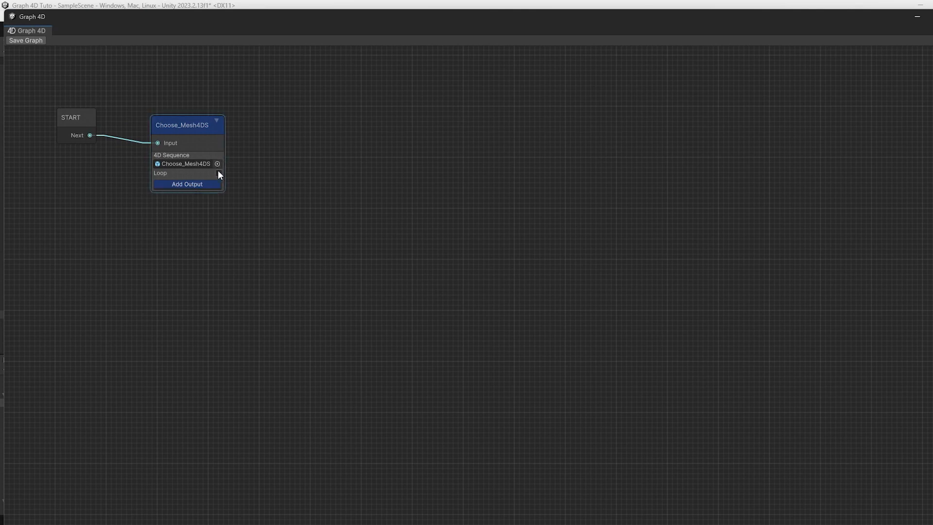
Add a Wait_Mesh4DS state node, link it to a new output of the Choose_Mesh4DS node, and save the graph.
click(201, 184)
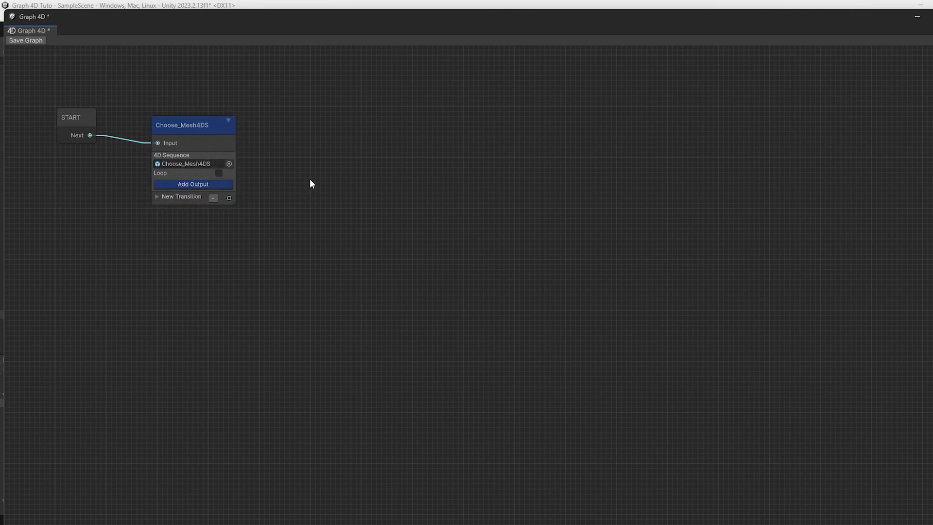
right_click(324, 163)
click(348, 167)
click(398, 221)
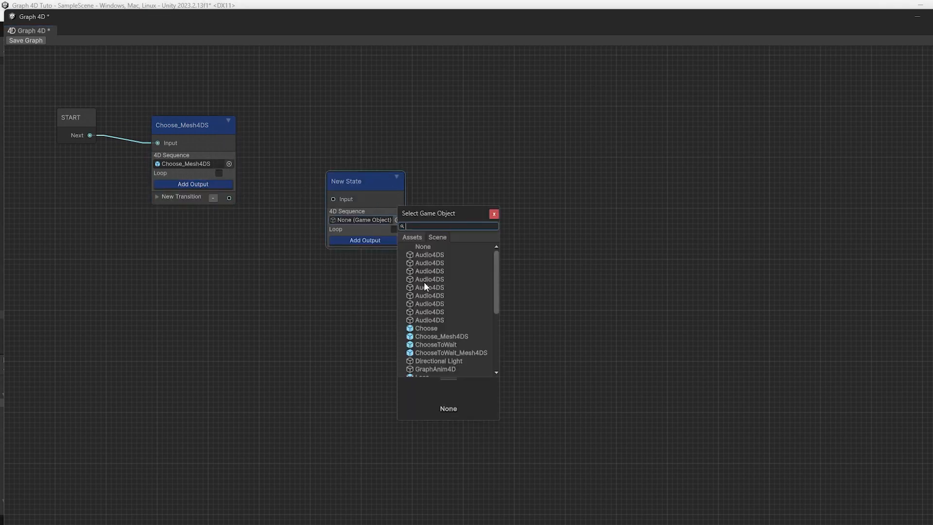
scroll(444, 311, down, 5)
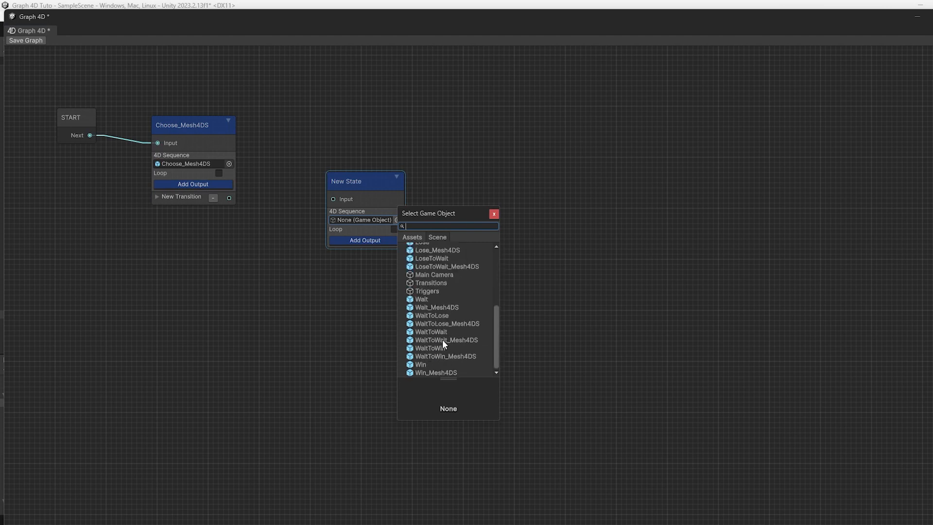
click(439, 307)
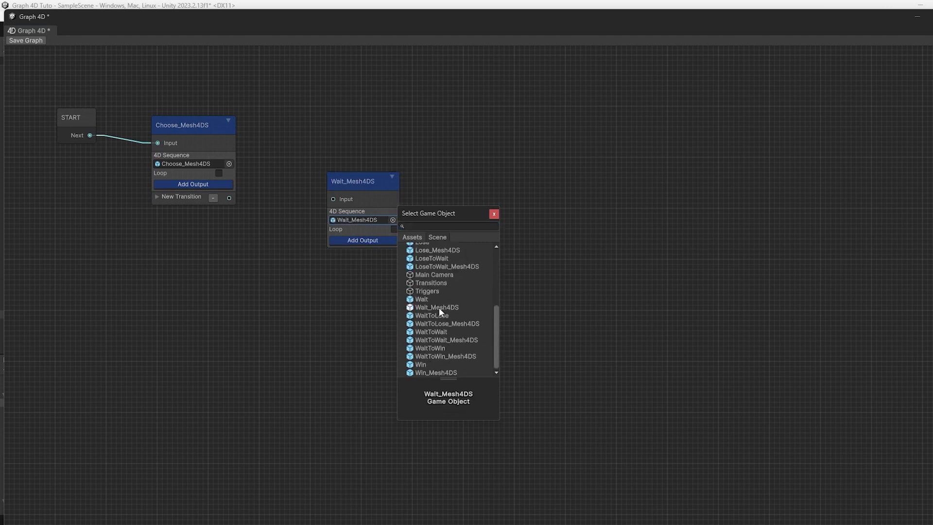
click(371, 182)
drag(229, 198, 334, 183)
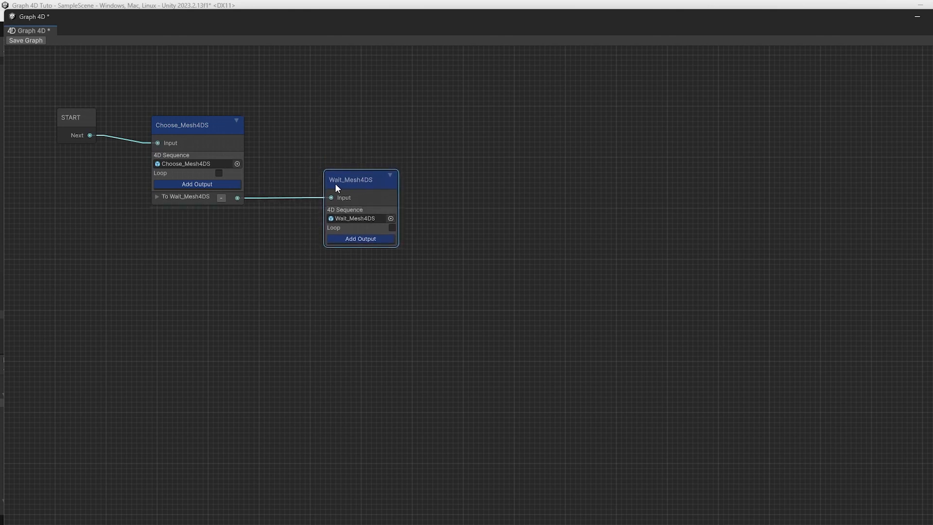
click(26, 40)
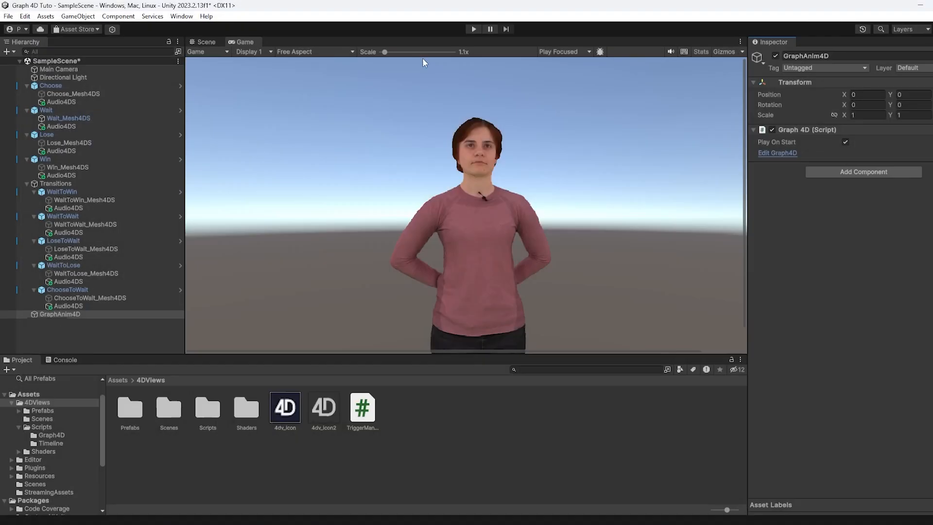
Play-test the direct Choose-to-Wait link, stop playback, and return to the graph's To Wait_Mesh4DS transition.
click(473, 28)
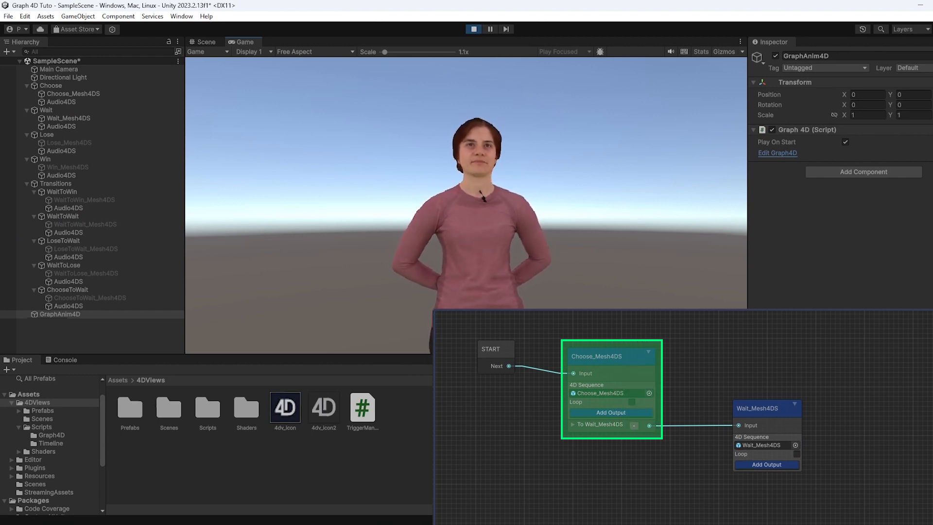
click(474, 30)
click(778, 152)
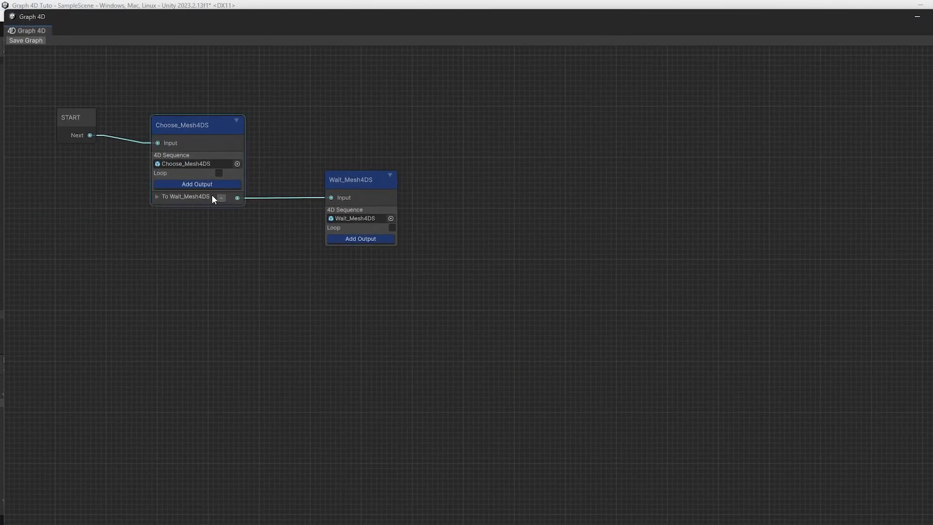
click(194, 197)
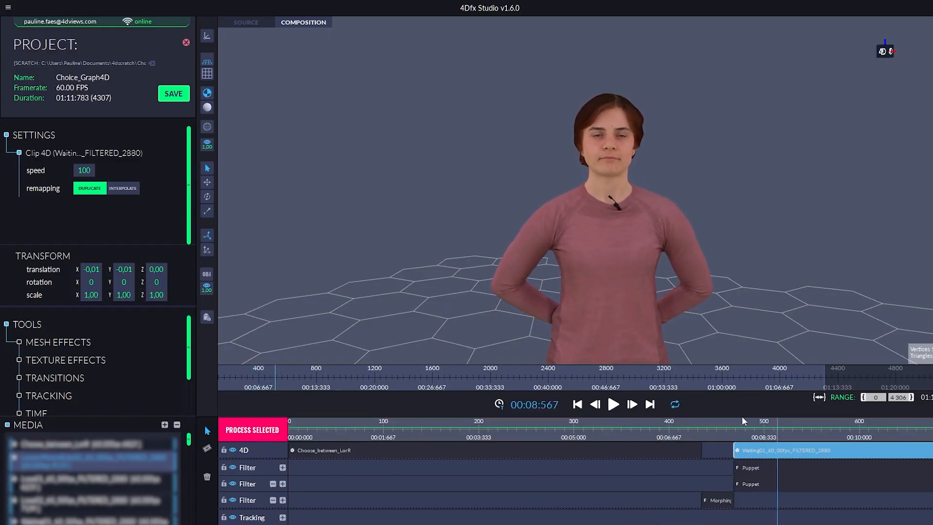
In 4Dfx Studio, play the composition from the Choose_between_LorR clip through the morphing transition into the waiting clip.
click(625, 420)
key(space)
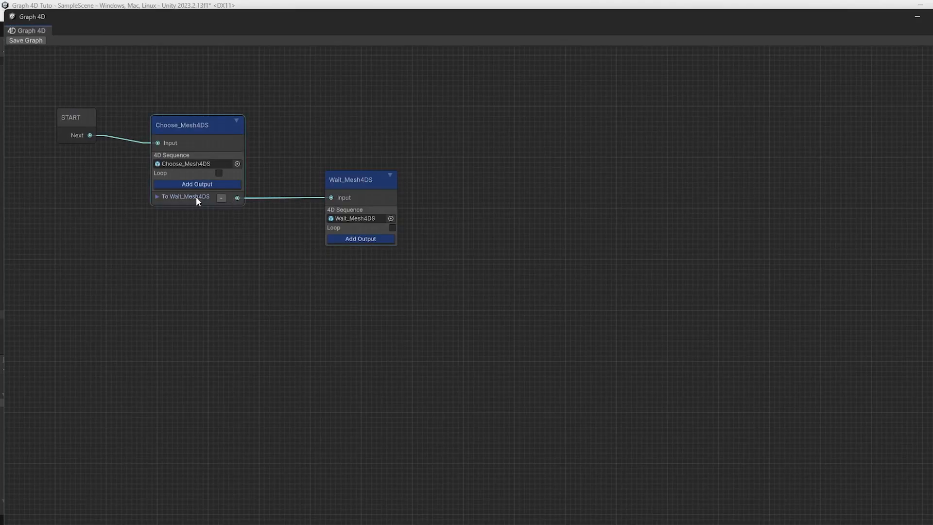
Back in Unity, set the To Wait_Mesh4DS transition sequence to ChooseToWait_Mesh4DS and save.
click(196, 197)
click(230, 223)
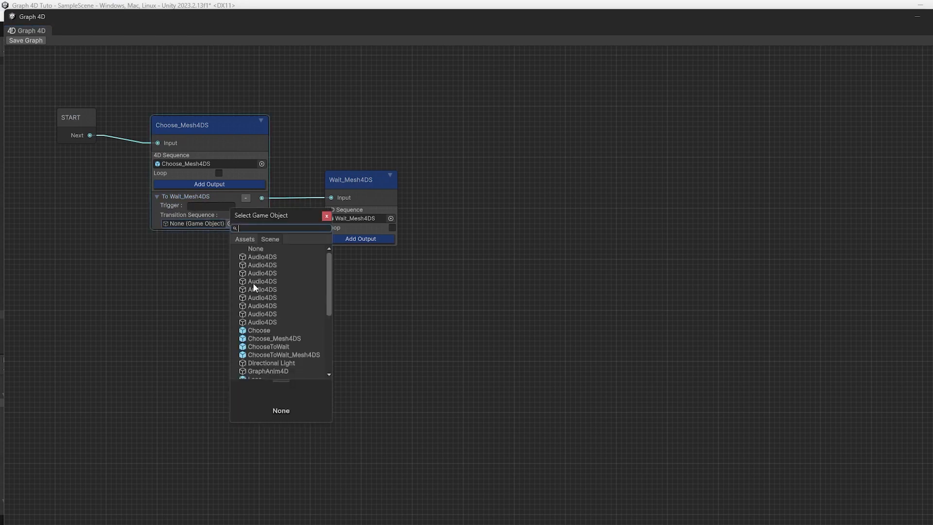
click(279, 355)
click(404, 327)
key(ctrl+s)
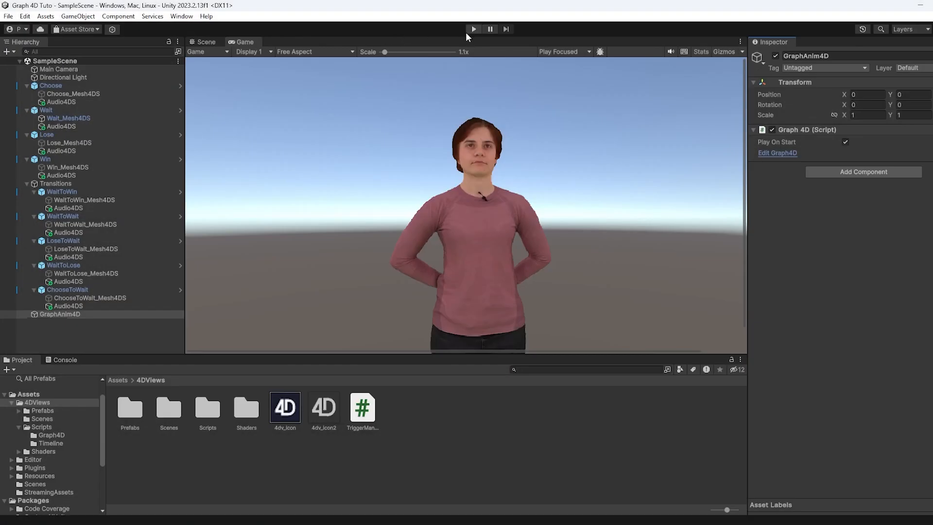
Play-test the graph with the ChooseToWait transition sequence, stop playback, and reopen the graph.
click(469, 30)
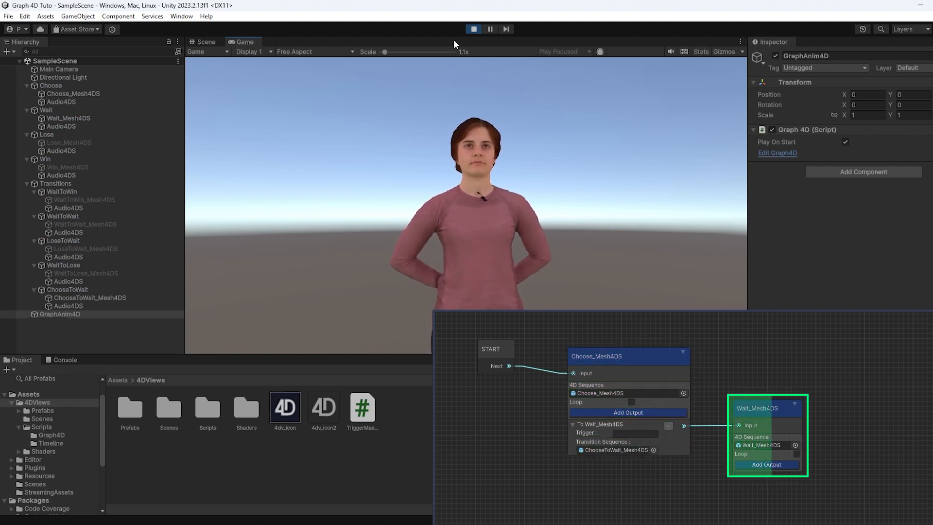
click(475, 28)
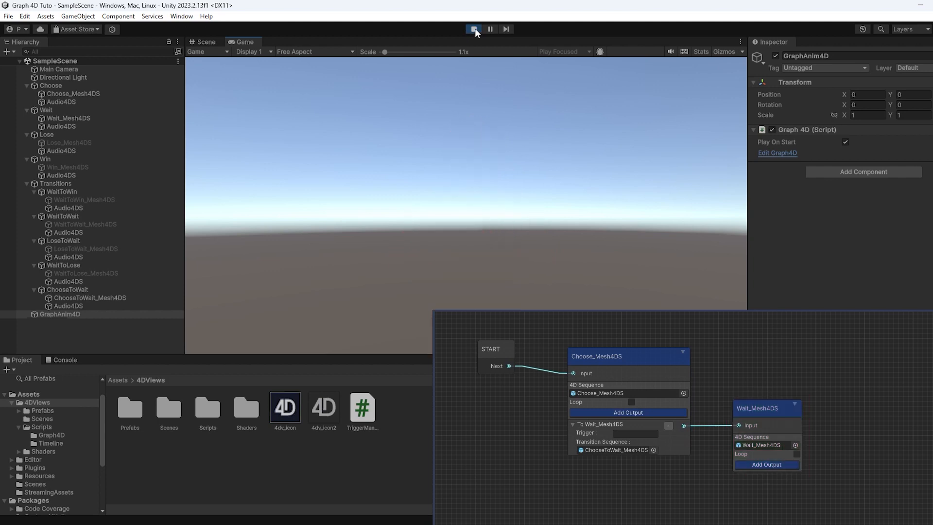
click(777, 153)
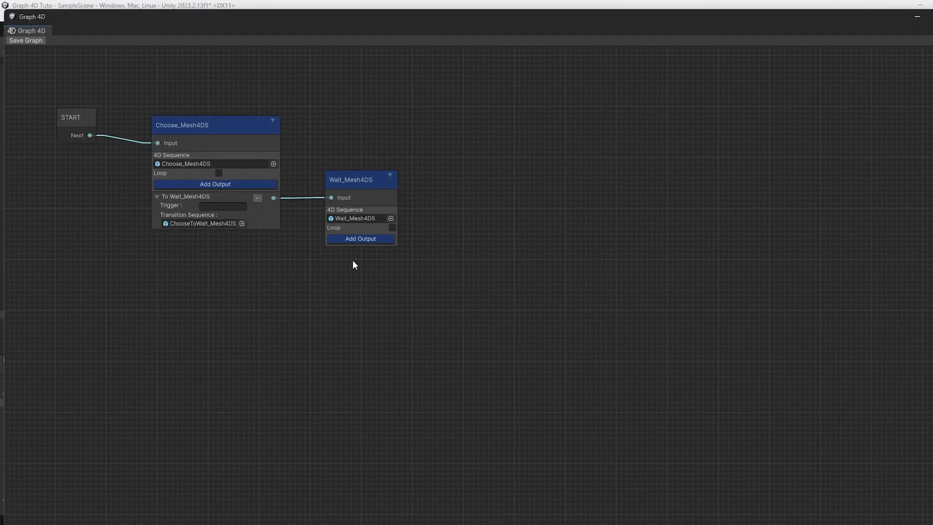
Enable looping on the Wait_Mesh4DS state, save, and close the graph window.
click(392, 228)
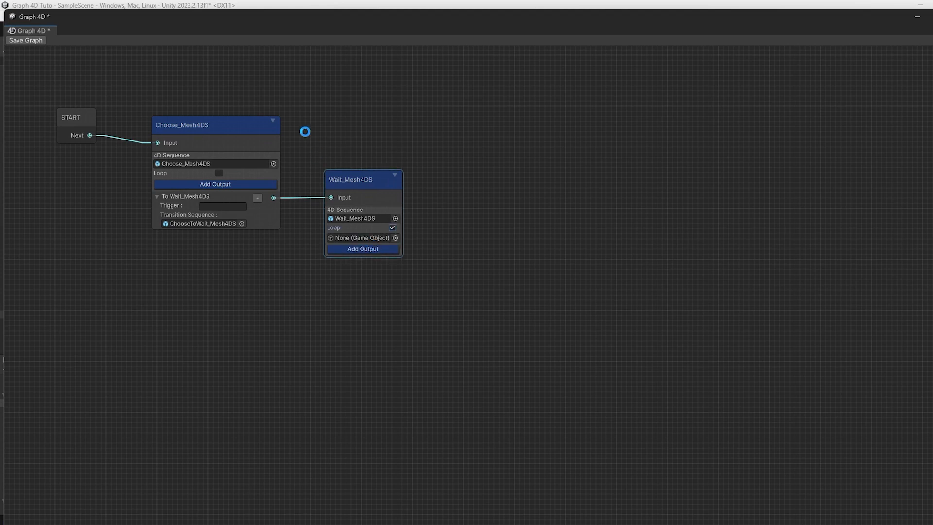
click(305, 131)
key(ctrl+s)
click(931, 17)
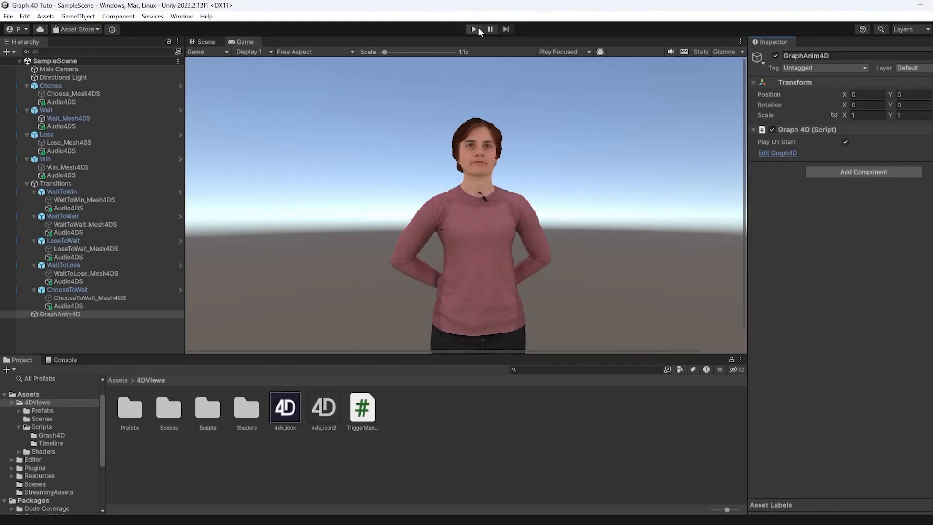
Play-test the looping Wait_Mesh4DS state without a loop transition, and stop playback.
click(474, 28)
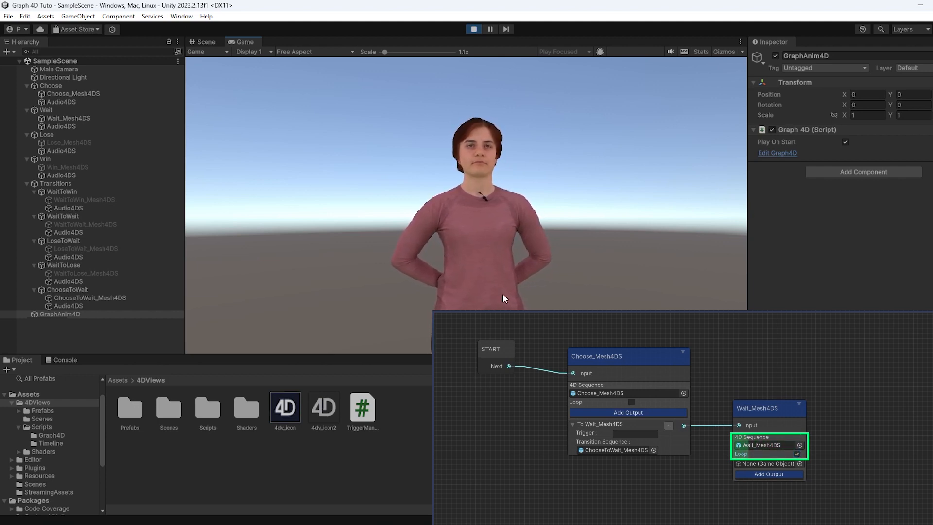
click(475, 30)
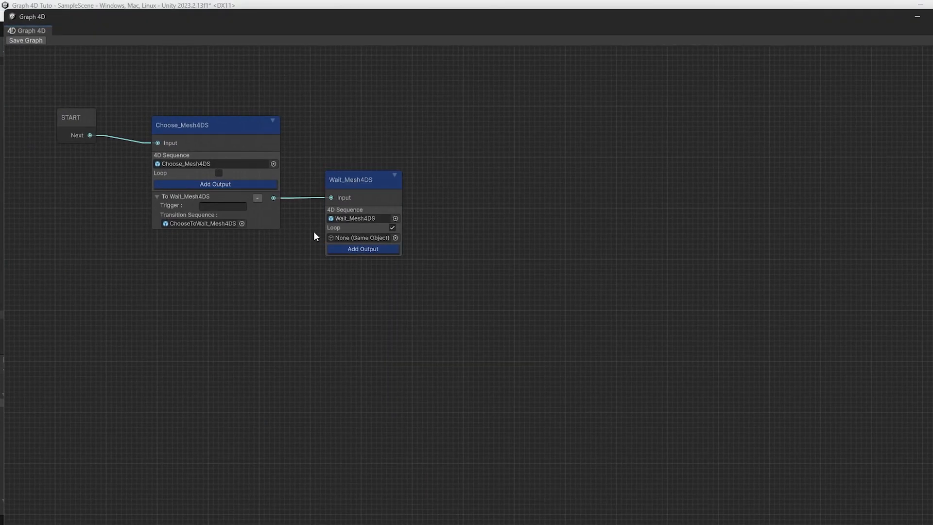
Set the Wait_Mesh4DS node's loop transition sequence to WaitToWait_Mesh4DS and save the graph.
click(395, 238)
scroll(433, 355, down, 3)
scroll(433, 352, down, 3)
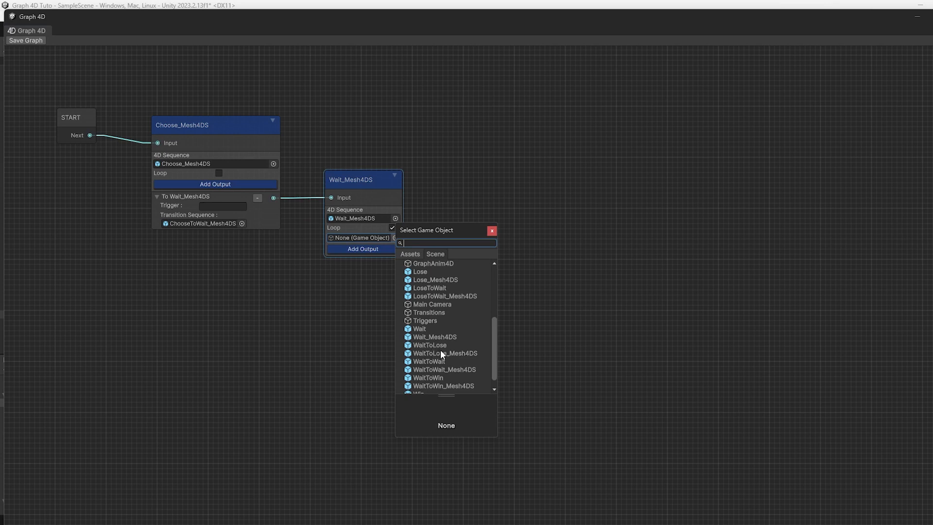
click(440, 369)
click(28, 41)
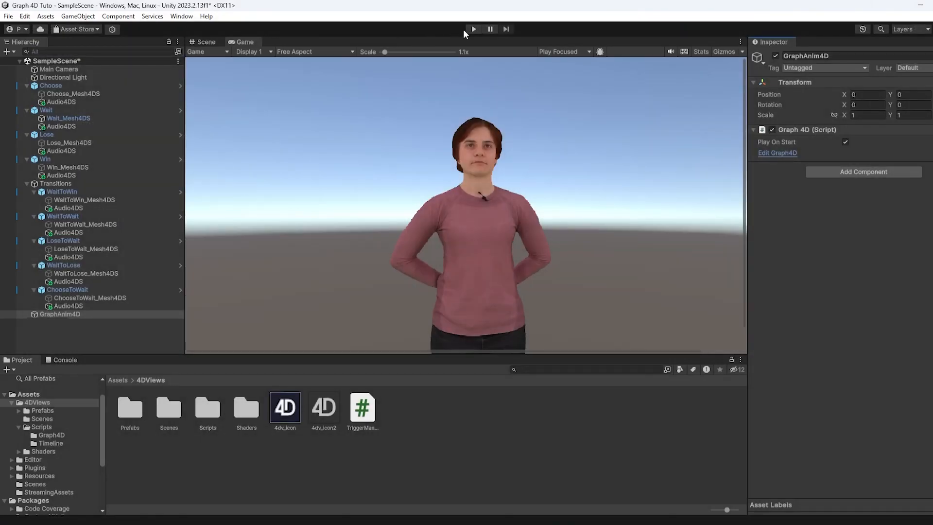
Play-test the Wait loop with its WaitToWait transition and reopen the graph for editing.
click(474, 28)
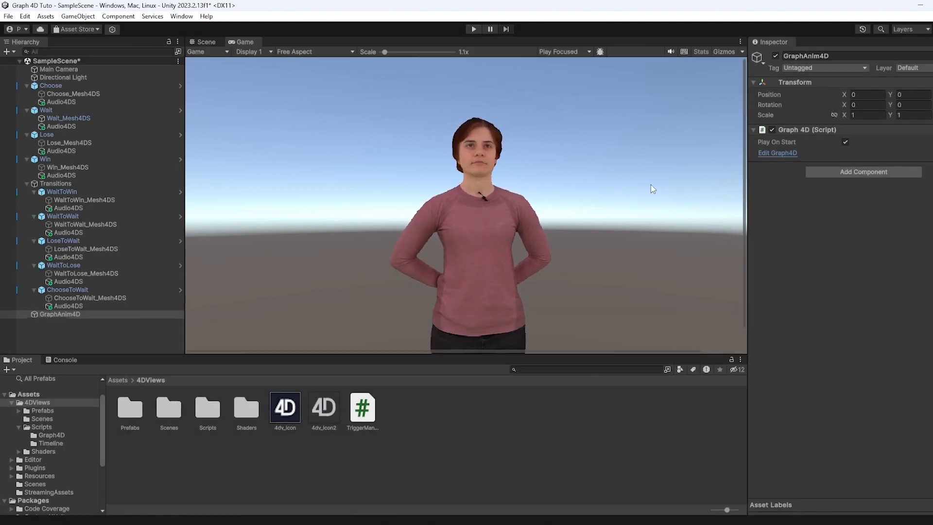
click(779, 153)
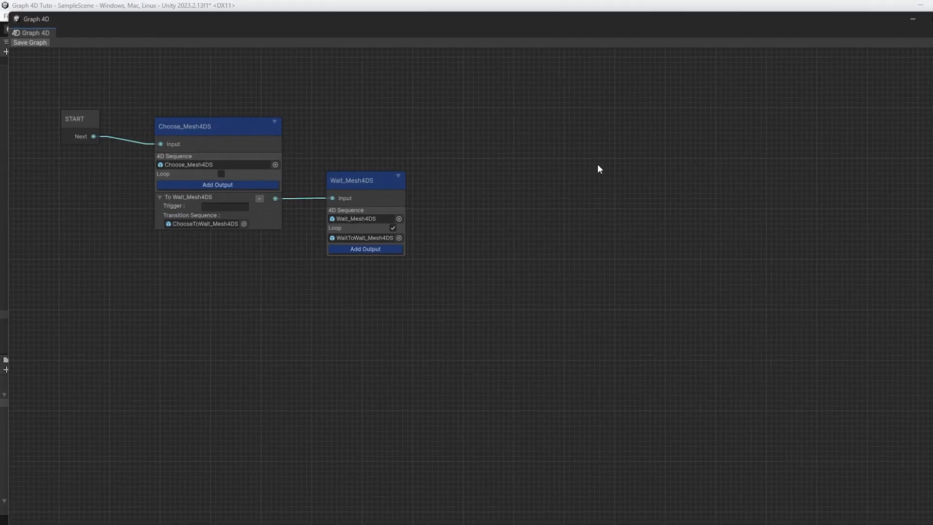
Add a state node beside Wait_Mesh4DS and connect it to a new output of the Wait_Mesh4DS node.
right_click(450, 202)
click(480, 210)
drag(470, 224, 482, 176)
click(390, 250)
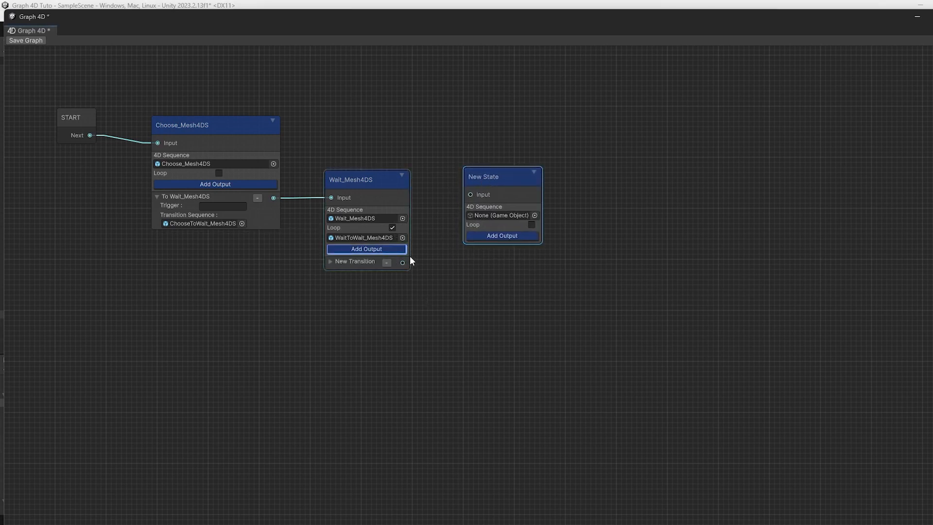
drag(399, 262, 477, 194)
Add another state node below the first new one and link it to a second output of Wait_Mesh4DS.
right_click(473, 299)
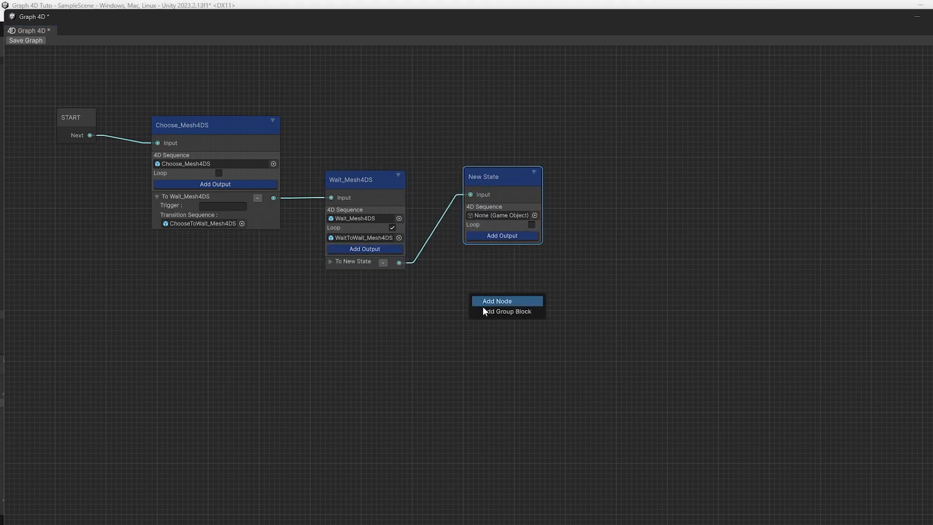
click(501, 300)
drag(495, 309, 483, 293)
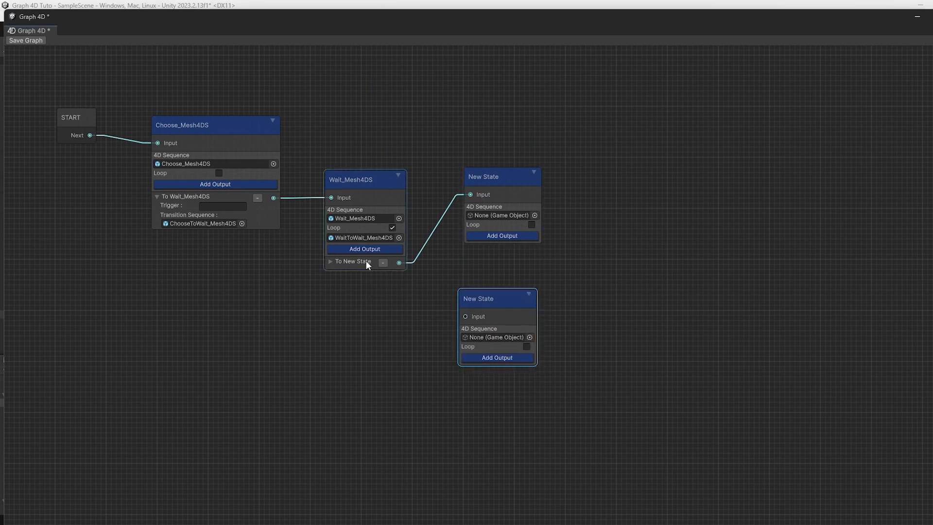
click(351, 249)
drag(402, 277, 467, 319)
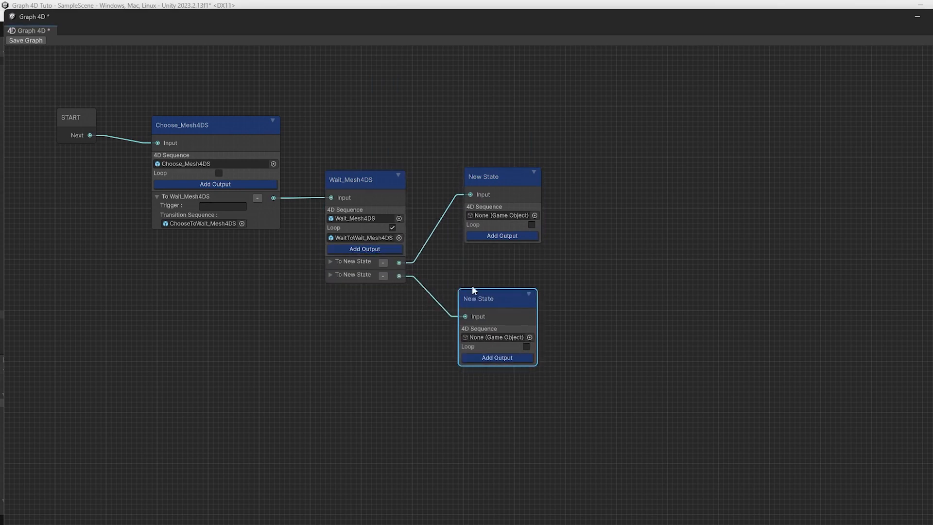
Set the upper new state's 4D sequence to Win_Mesh4DS and the lower one's to Lose_Mesh4DS.
click(535, 215)
scroll(559, 316, down, 5)
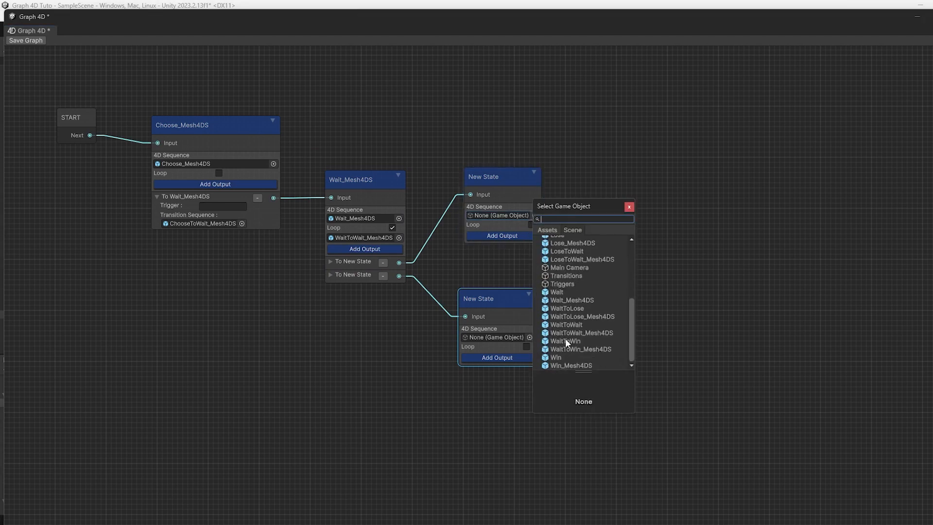
double_click(565, 364)
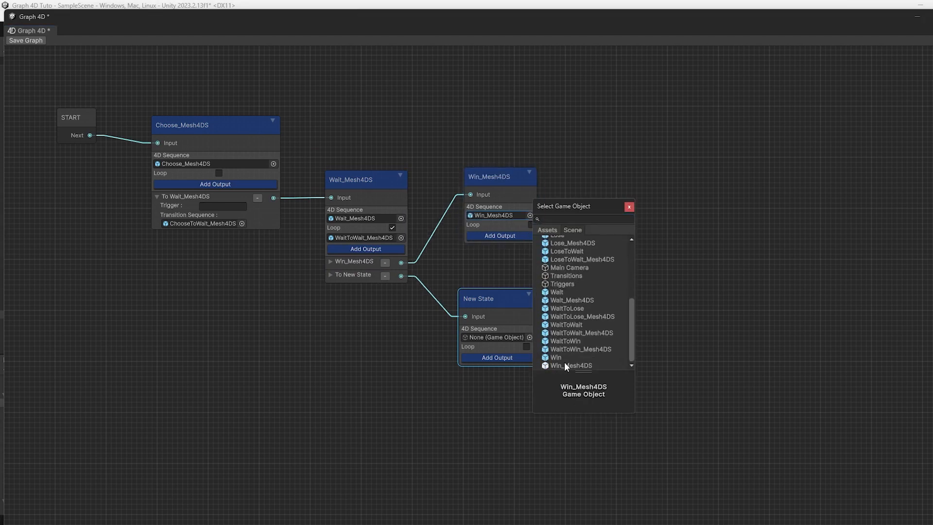
click(529, 337)
scroll(559, 437, down, 5)
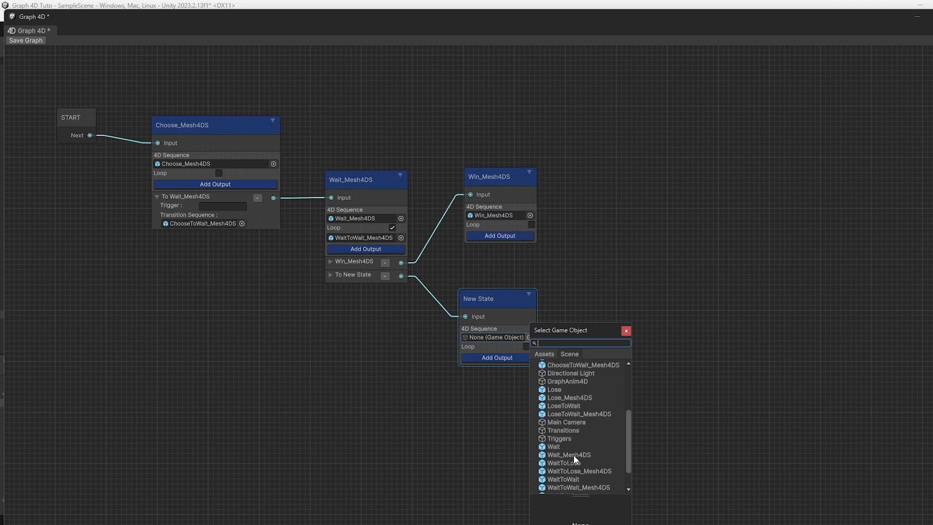
scroll(567, 415, up, 2)
click(566, 396)
click(429, 264)
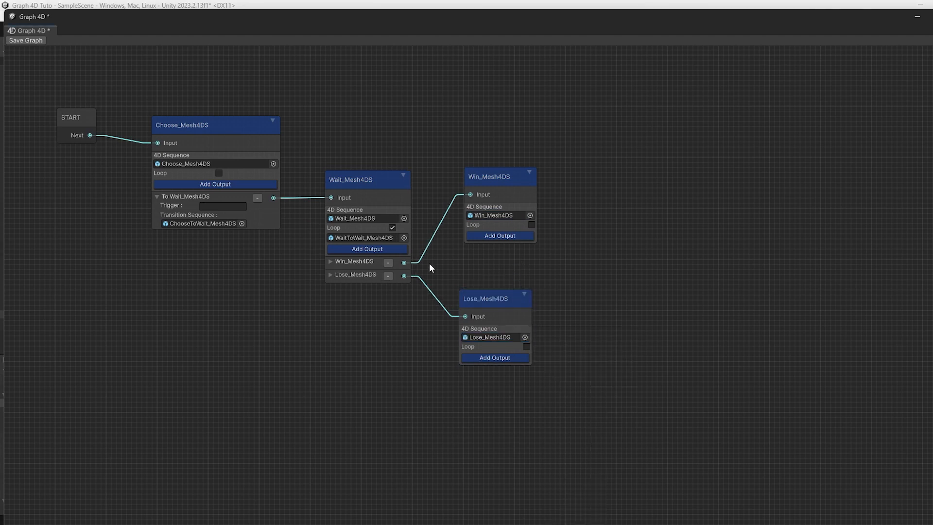
Expand both outputs of the Wait_Mesh4DS node and name the Win_Mesh4DS trigger Left and the Lose_Mesh4DS trigger Right.
click(330, 261)
click(330, 300)
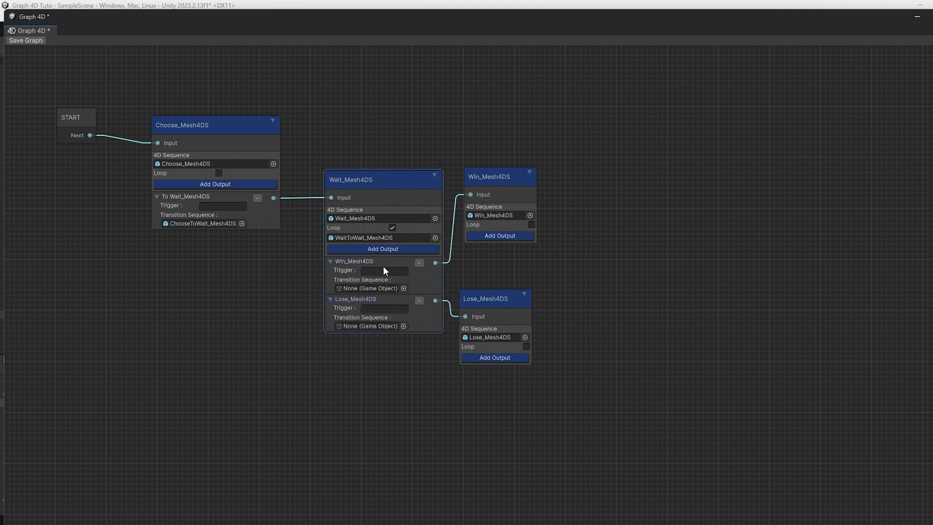
click(384, 271)
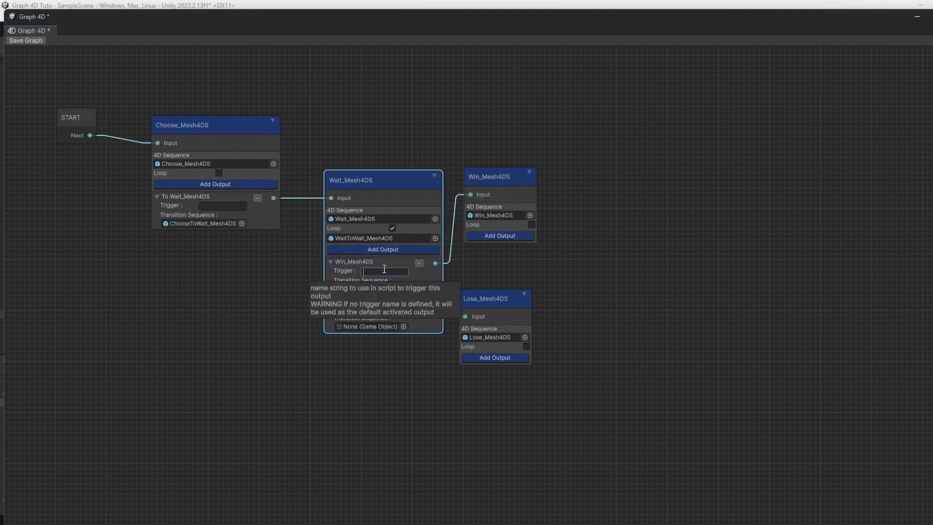
text(Left)
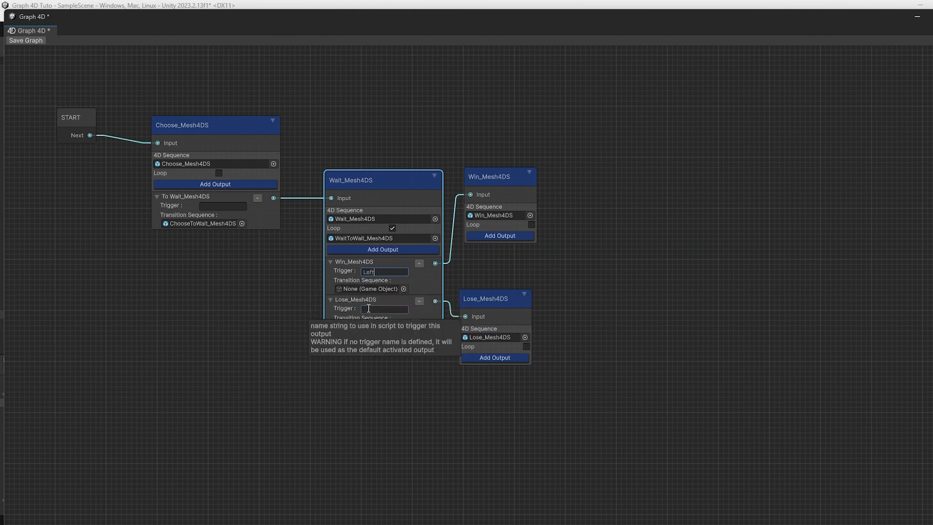
click(367, 309)
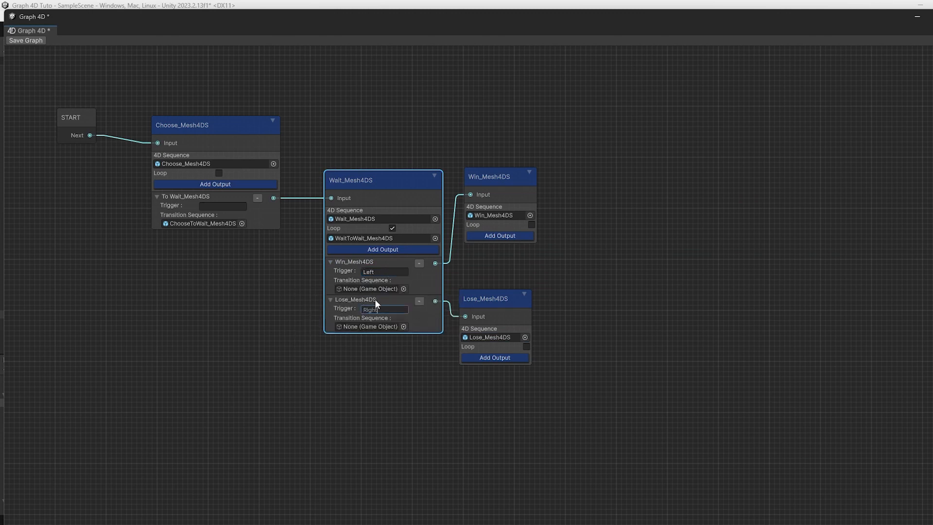
click(358, 439)
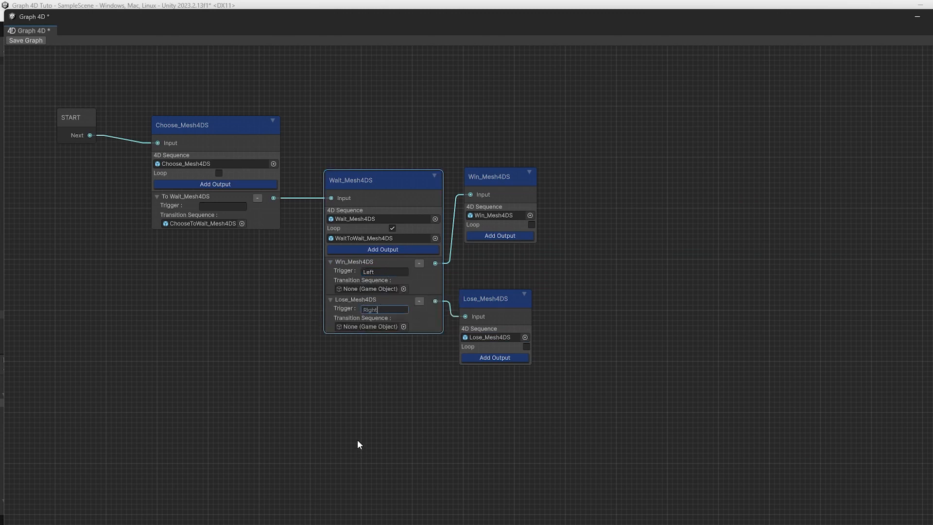
Set the transition sequence to WaitToWin_Mesh4DS for the Win output and WaitToLose_Mesh4DS for the Lose output.
click(404, 289)
scroll(457, 384, down, 6)
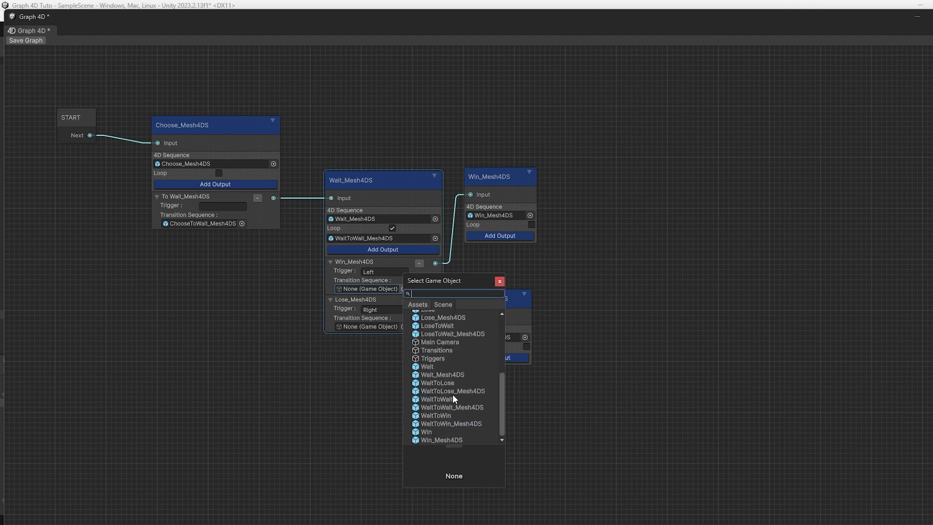
double_click(469, 424)
click(403, 326)
scroll(437, 427, down, 6)
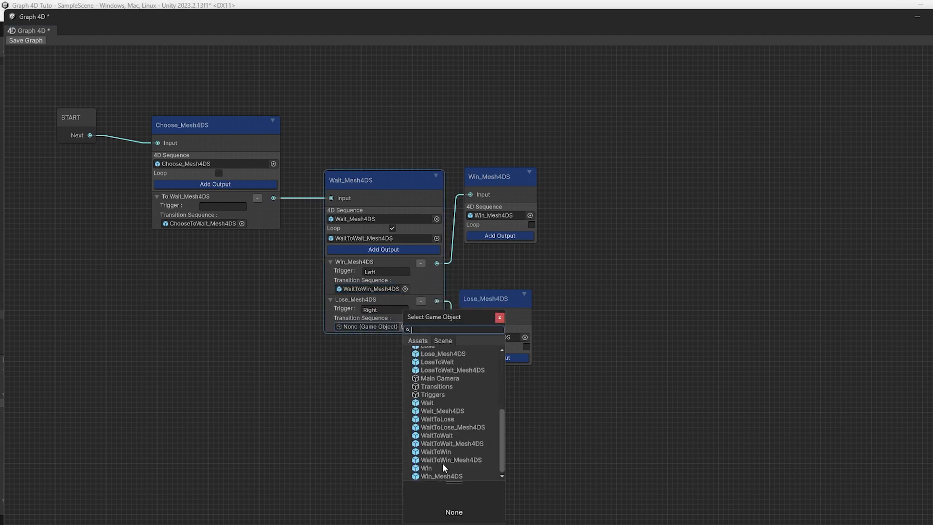
click(453, 428)
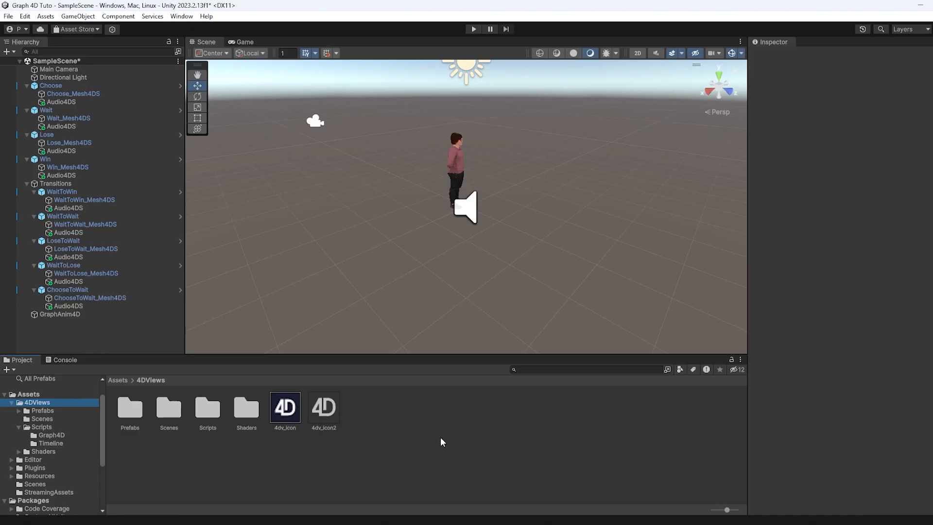
Create a C# script named TriggerManager in the 4DViews assets folder.
right_click(433, 440)
mouse_move(494, 279)
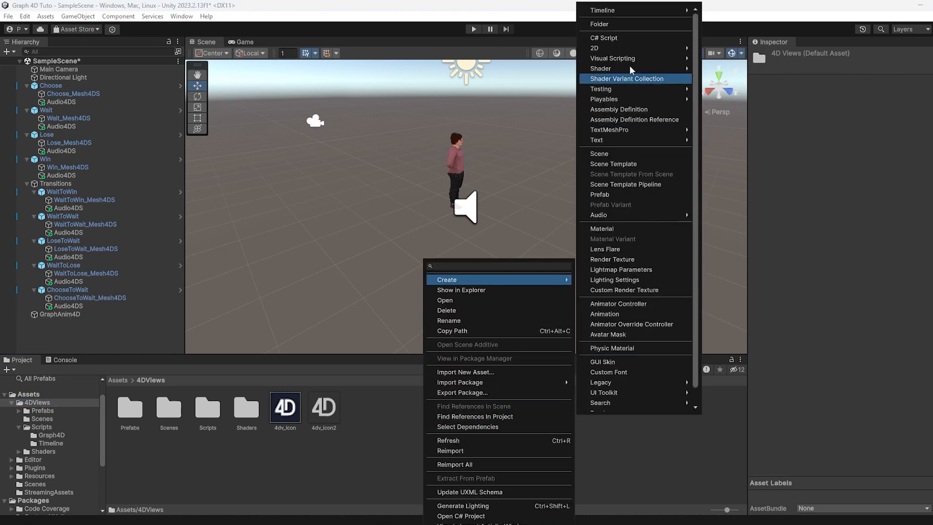
click(633, 38)
text(Tr)
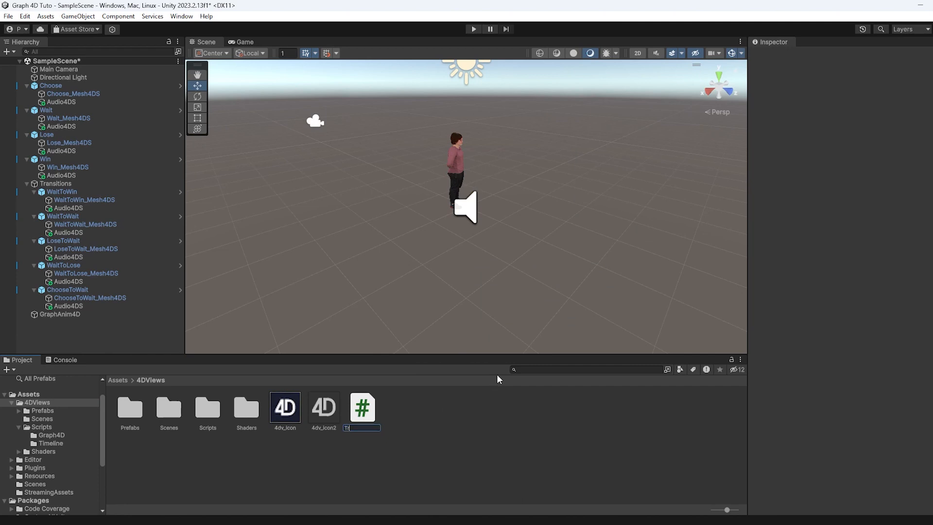
text(TriggerManager)
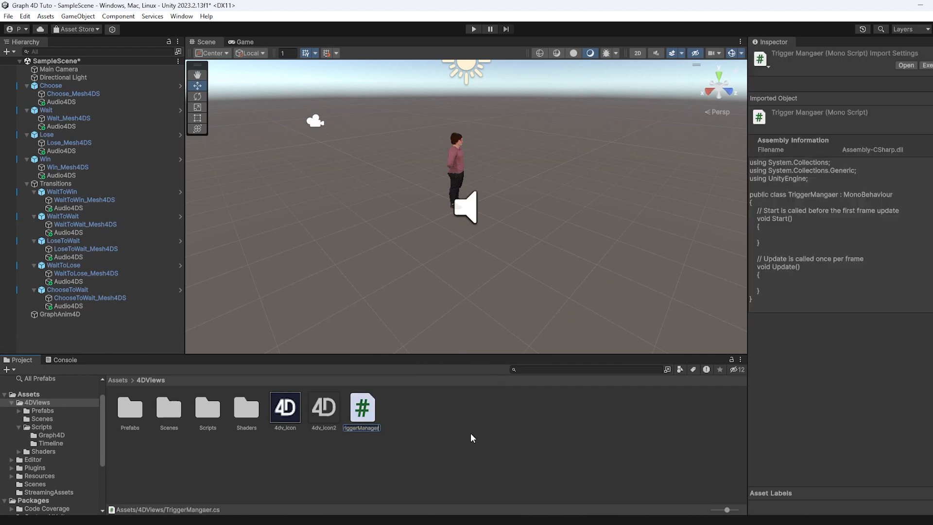
key(Return)
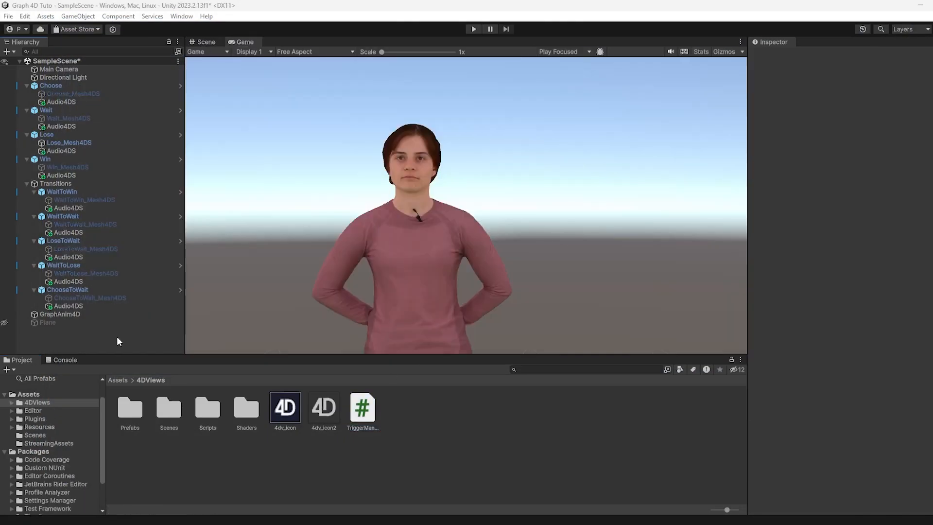
Add an empty game object named TriggerManager to the scene and attach the TriggerManager script to it.
right_click(117, 336)
click(161, 424)
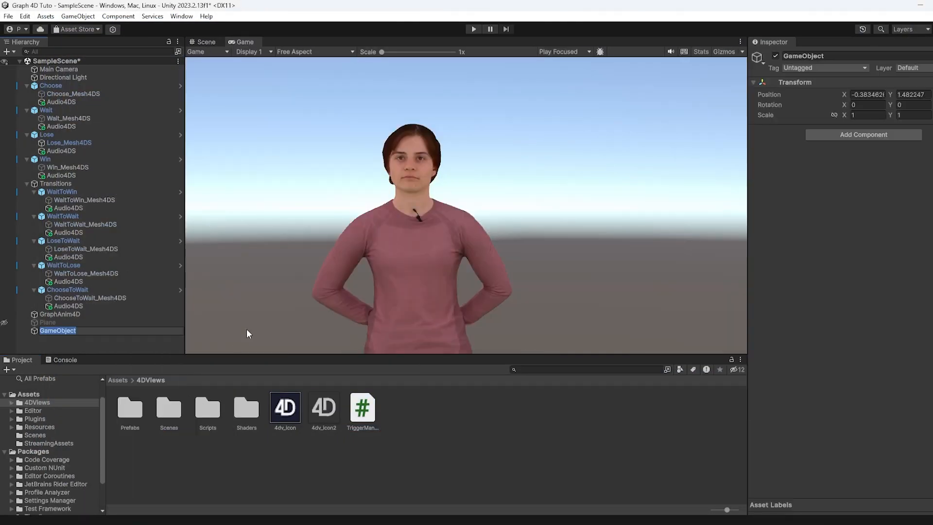
text(TriggerManager)
key(Return)
drag(362, 408, 104, 332)
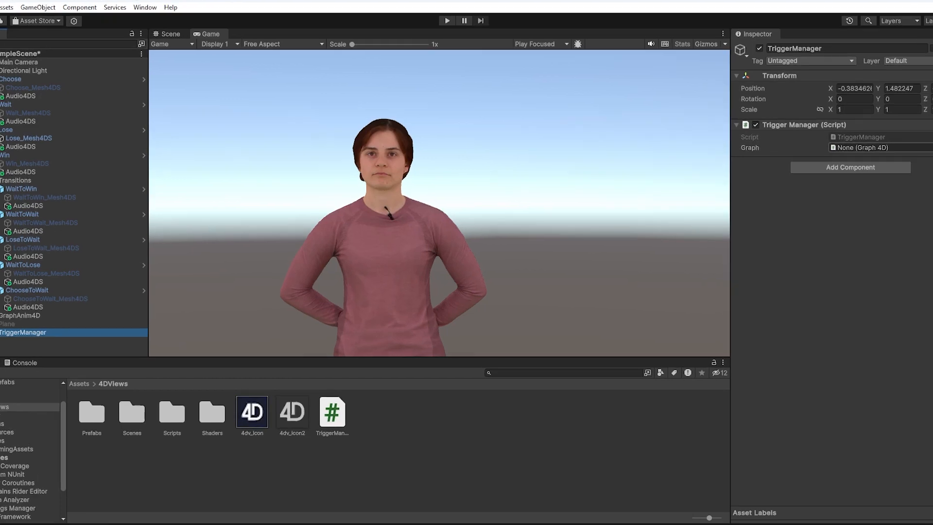
Assign GraphAnim4D as the Graph of the Trigger Manager script and save the scene.
click(929, 152)
click(686, 229)
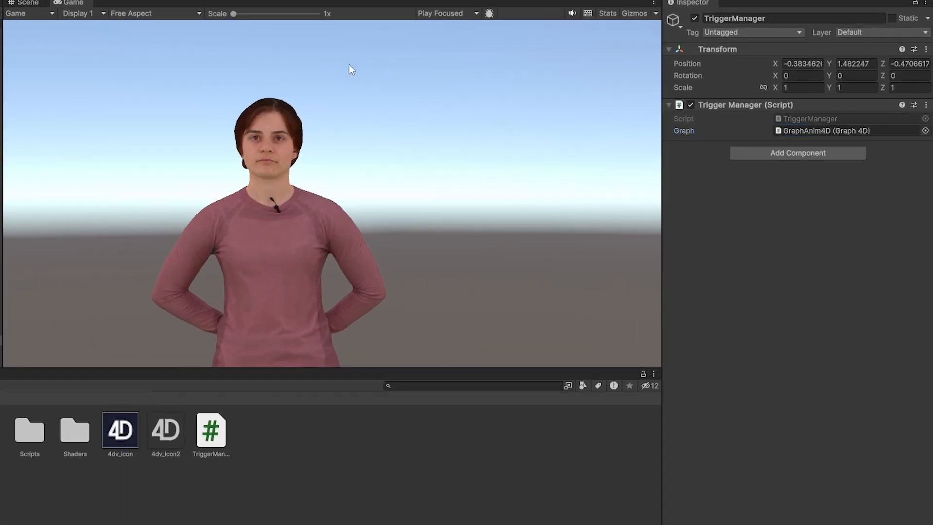
key(ctrl+s)
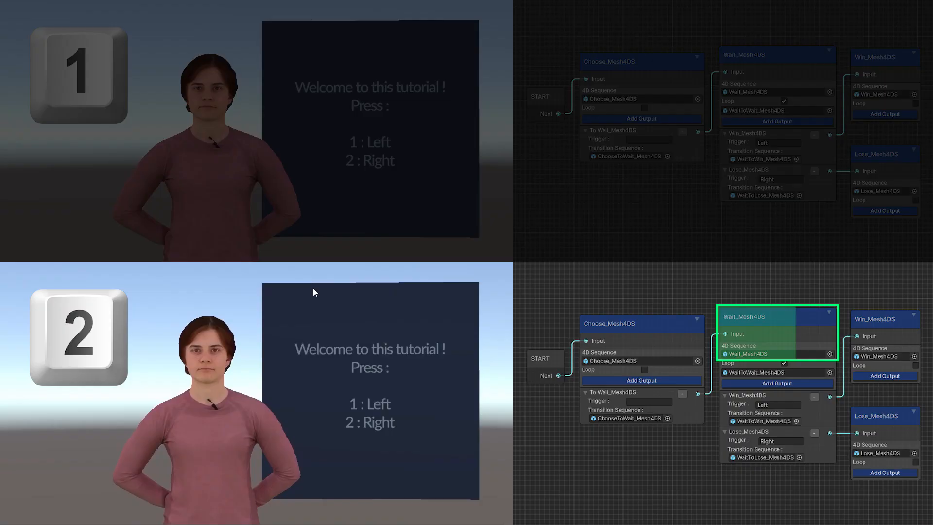
Test the Right trigger of the Wait state in the running scene using option 2.
key(2)
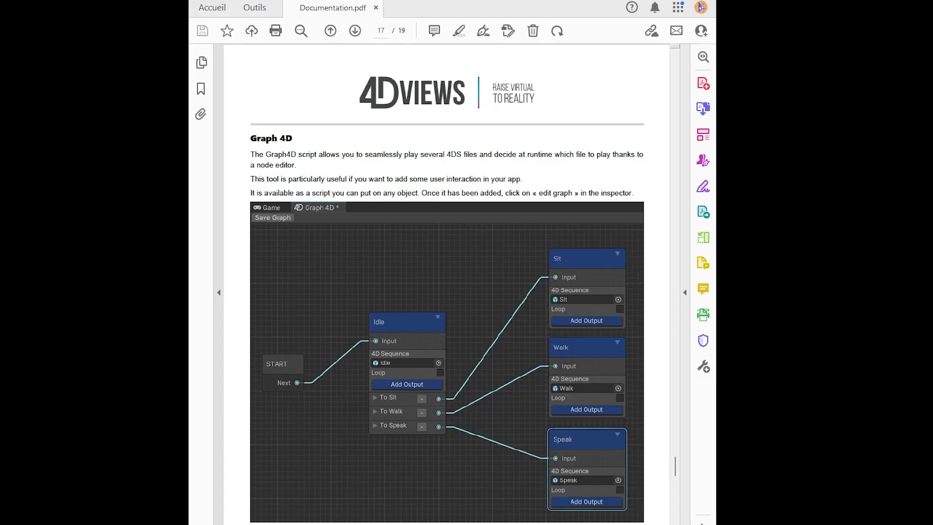
Read the Graph 4D section of Documentation.pdf through to the node options and output settings.
scroll(447, 283, down, 10)
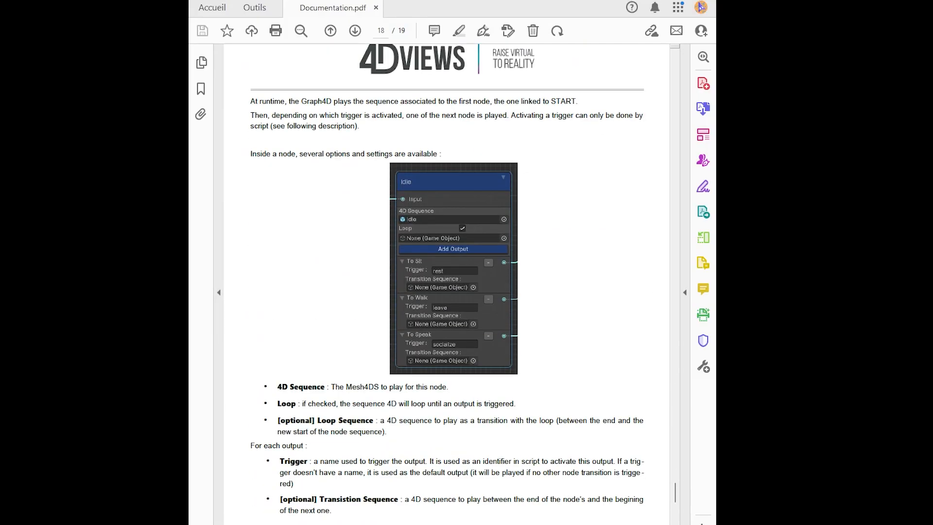